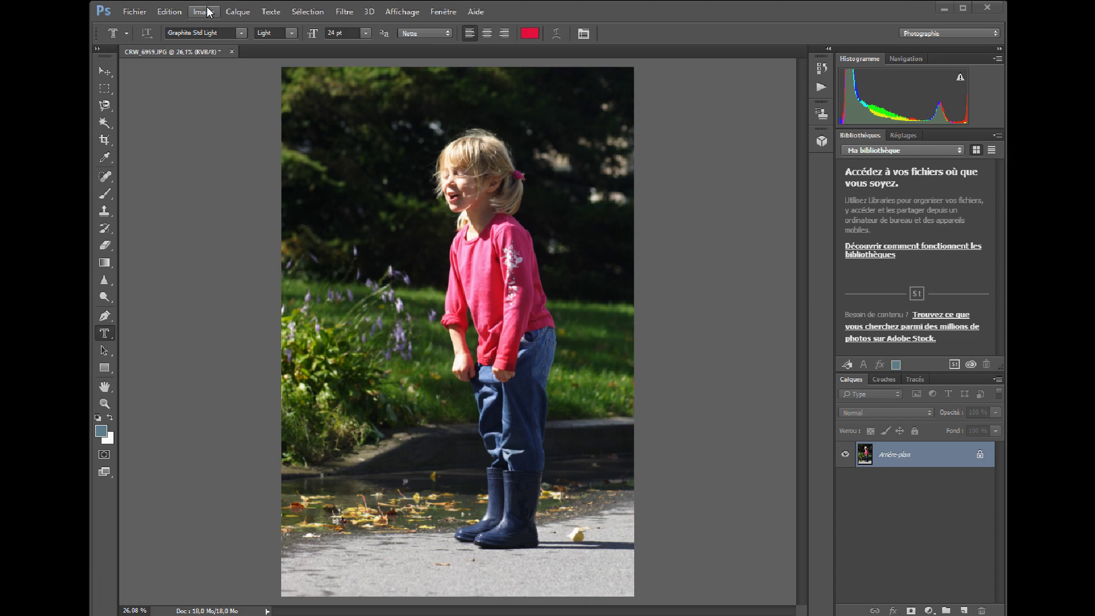
- Resize the image to 1000 pixels wide by 1500 pixels high, keeping proportions and automatic resampling
click(206, 12)
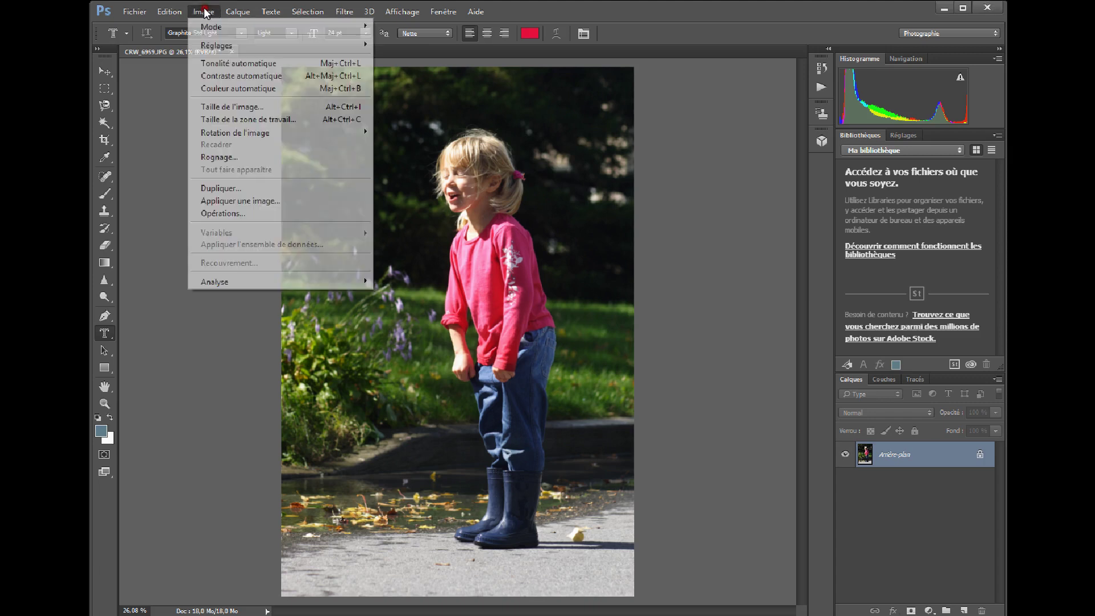
click(218, 106)
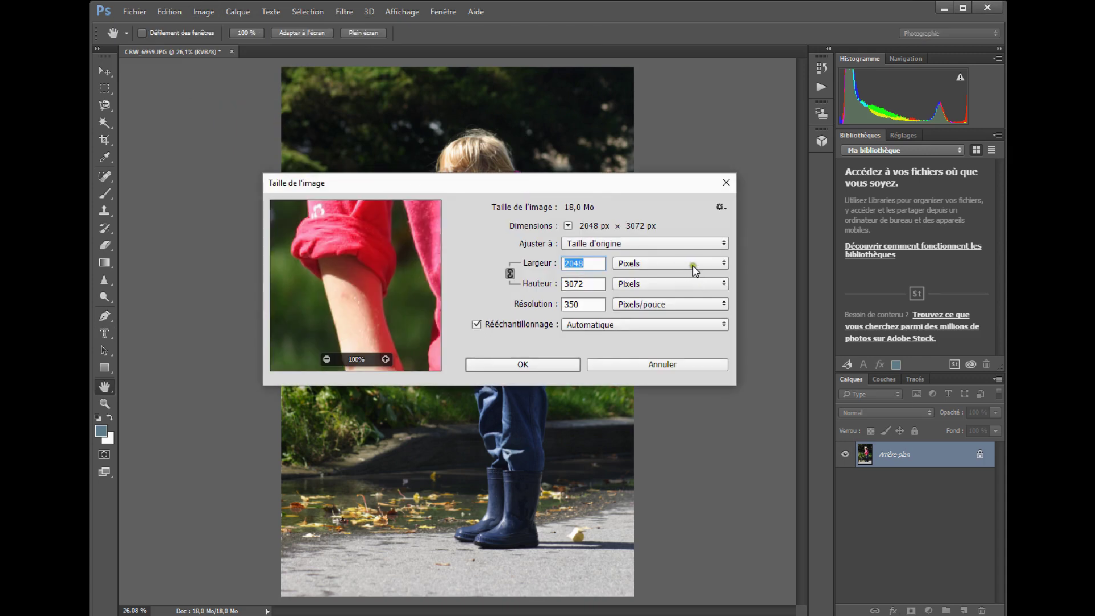
click(719, 264)
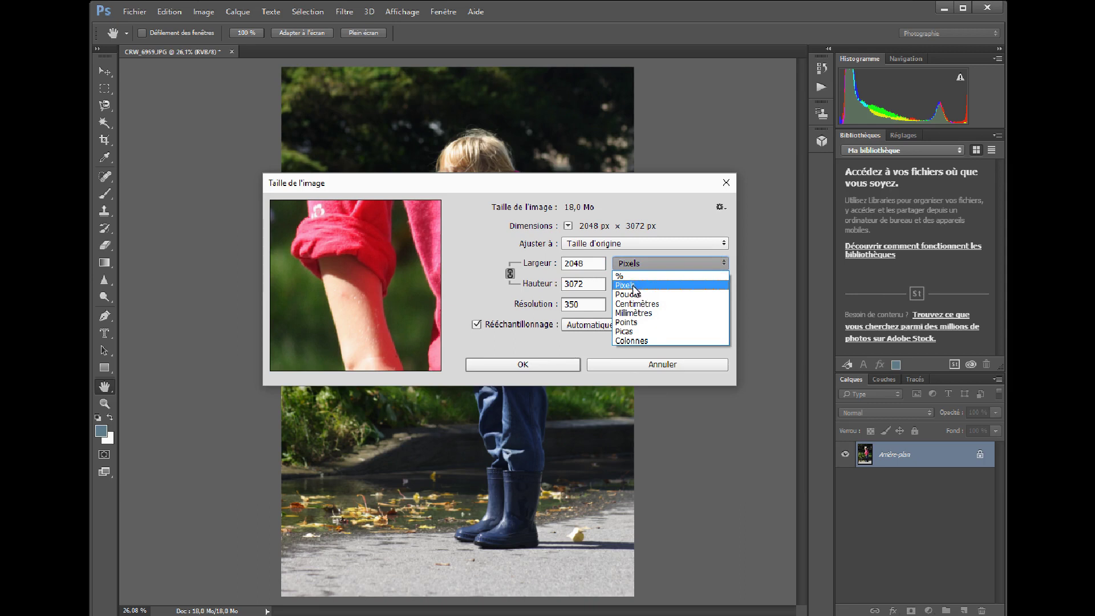
click(635, 285)
click(545, 259)
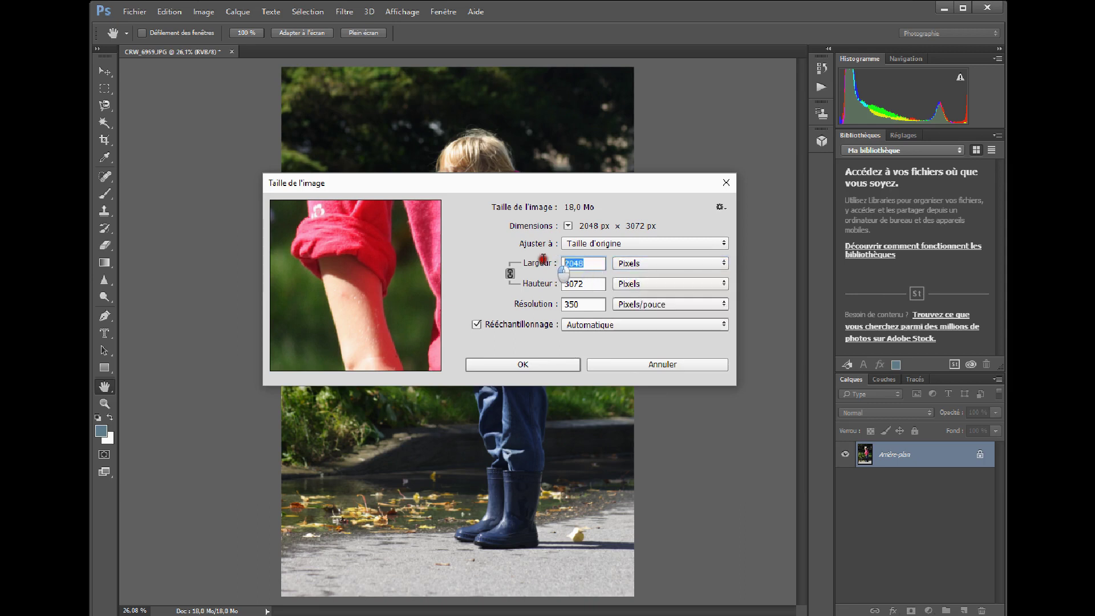
text(1000)
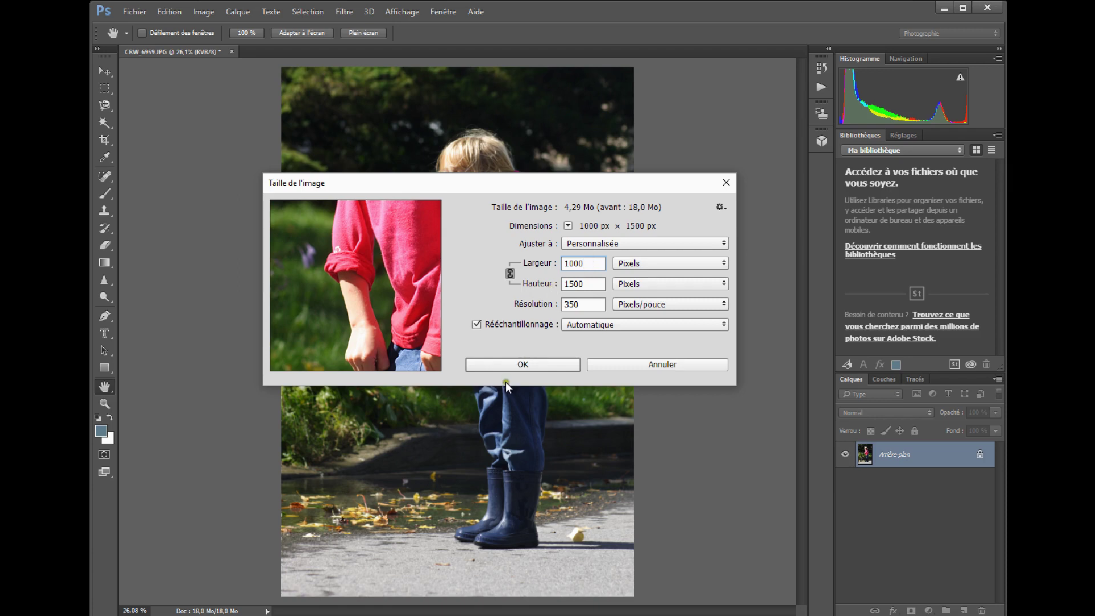
click(514, 365)
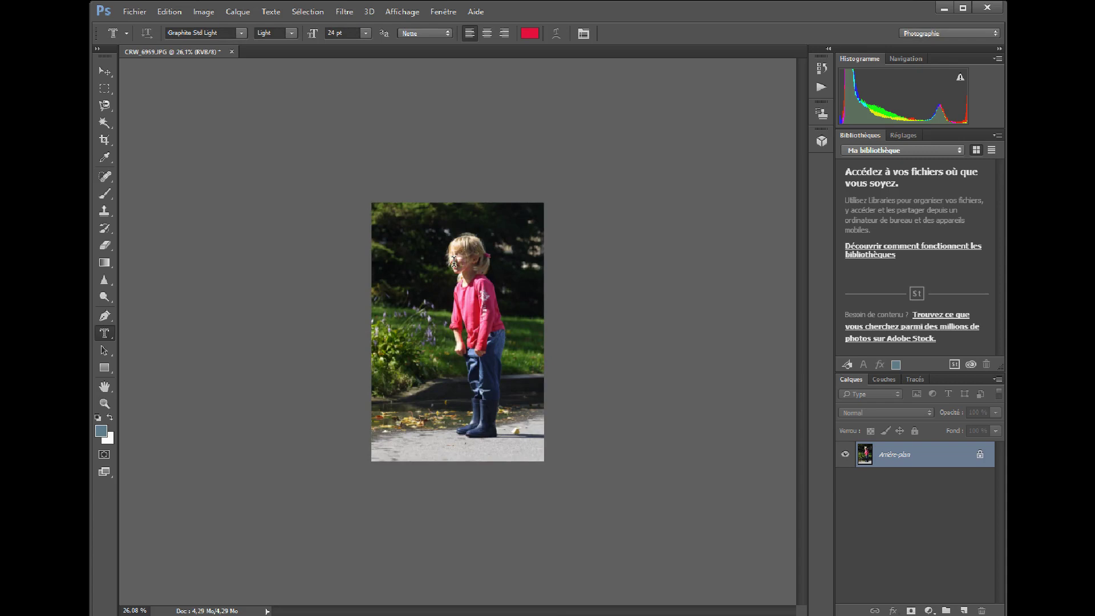
- Examine the resized photo at several magnifications, from close detail of the girl's face to the whole figure
scroll(450, 254, up, 3)
scroll(449, 255, up, 2)
scroll(448, 172, up, 2)
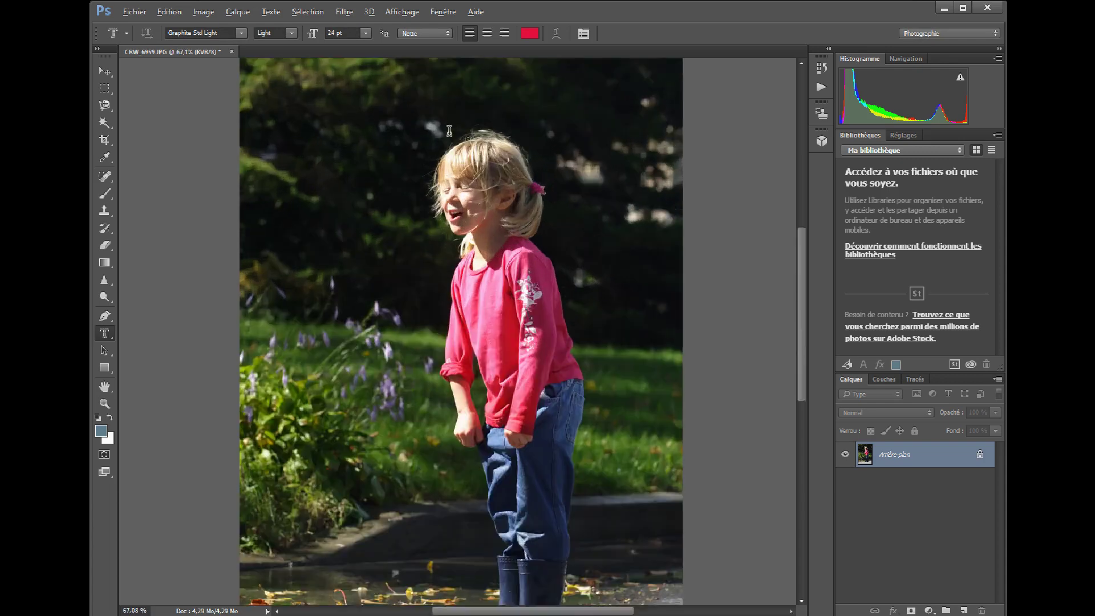
scroll(454, 137, down, 1)
scroll(454, 140, down, 2)
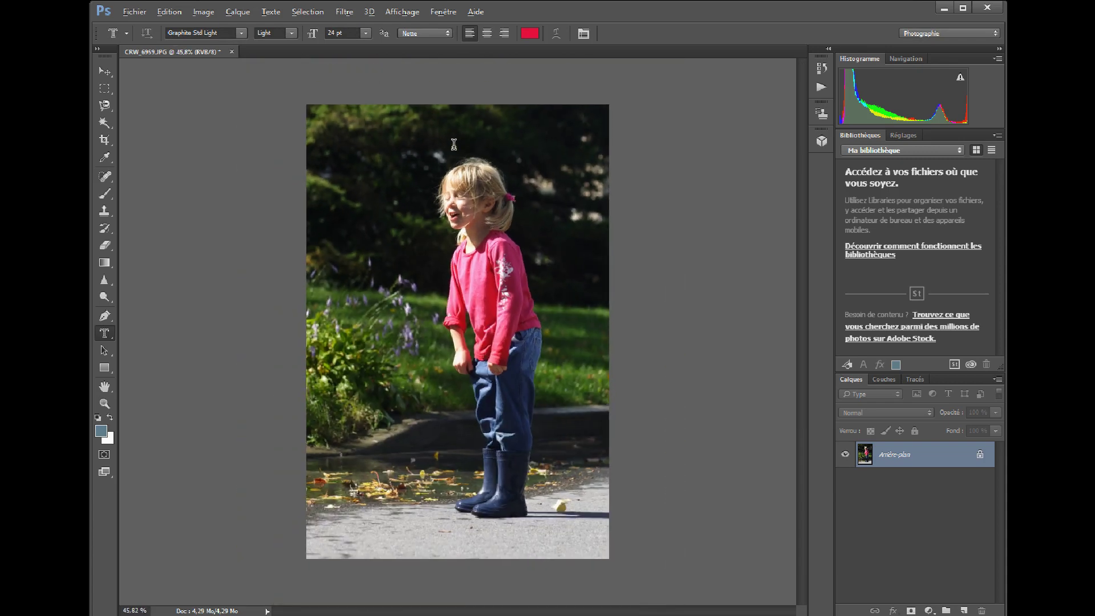
scroll(454, 143, up, 3)
scroll(454, 144, up, 5)
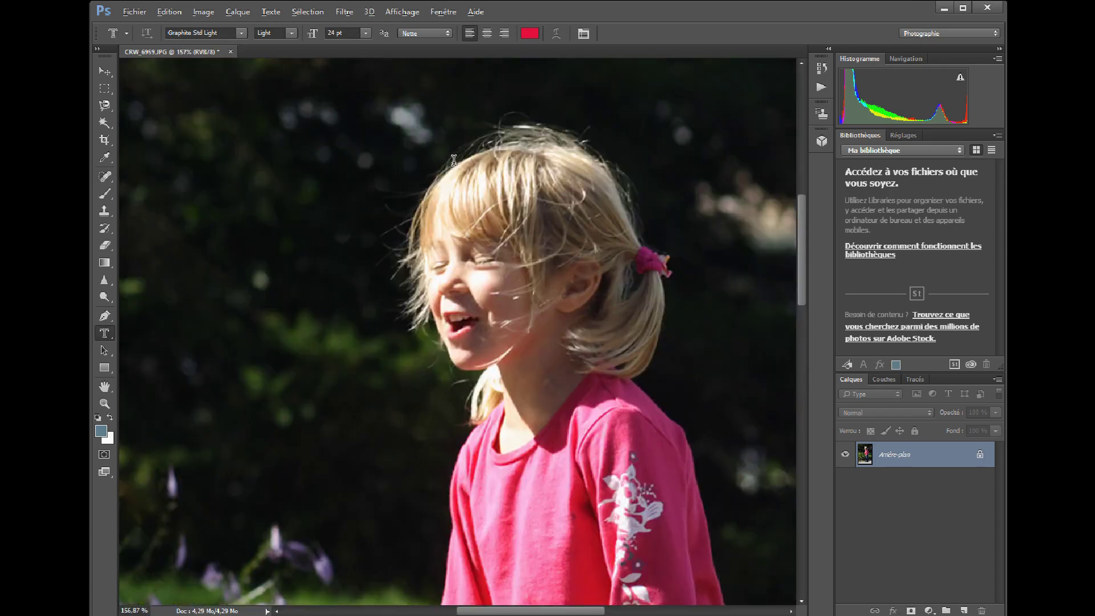
scroll(453, 268, up, 1)
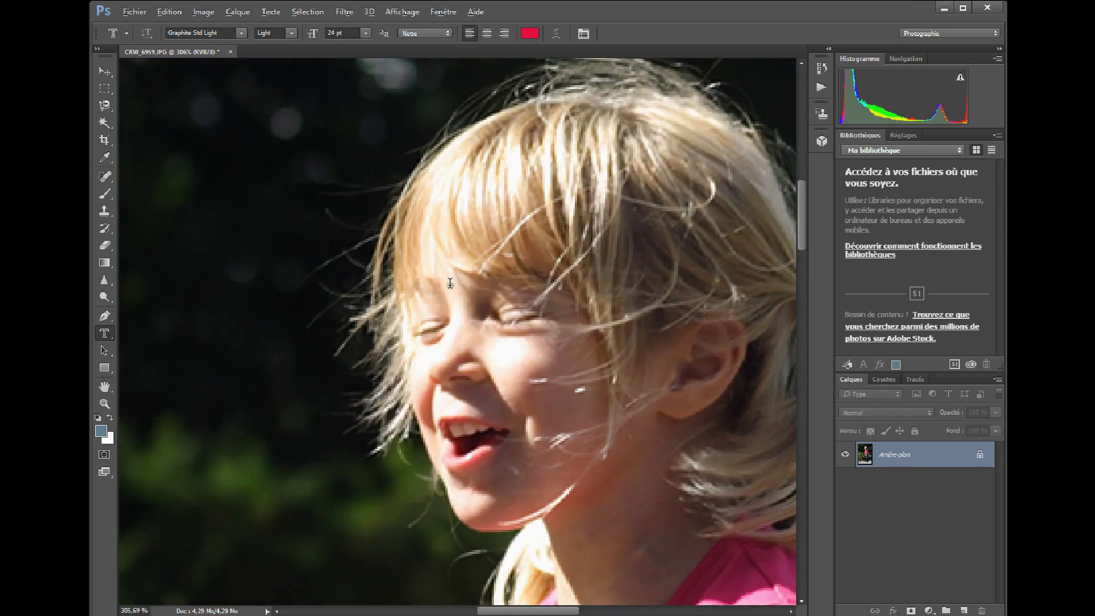
scroll(451, 302, up, 1)
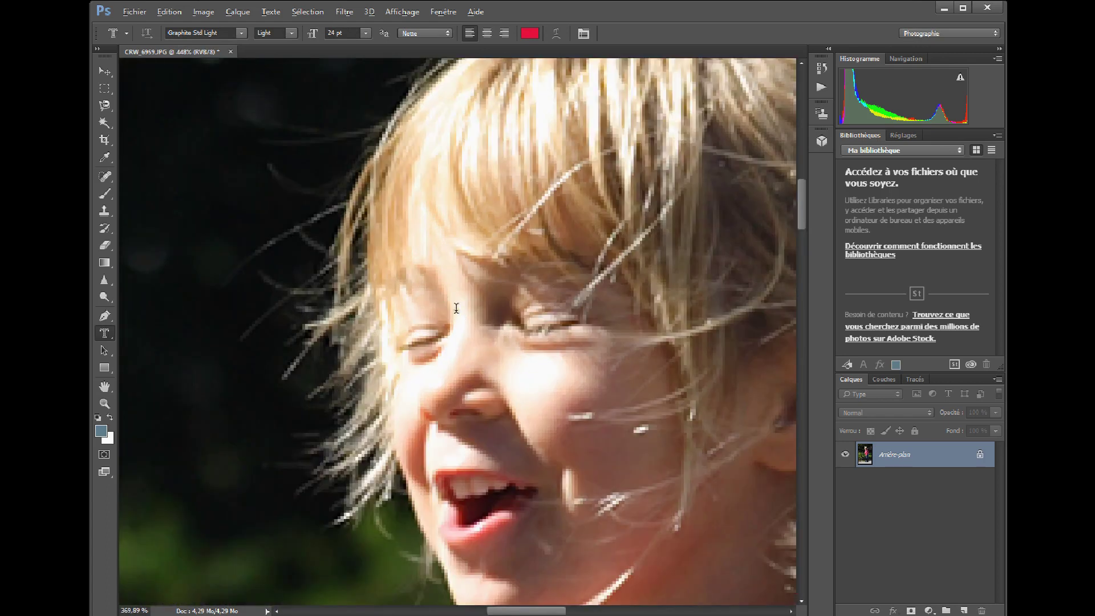
scroll(456, 309, down, 2)
scroll(457, 308, down, 2)
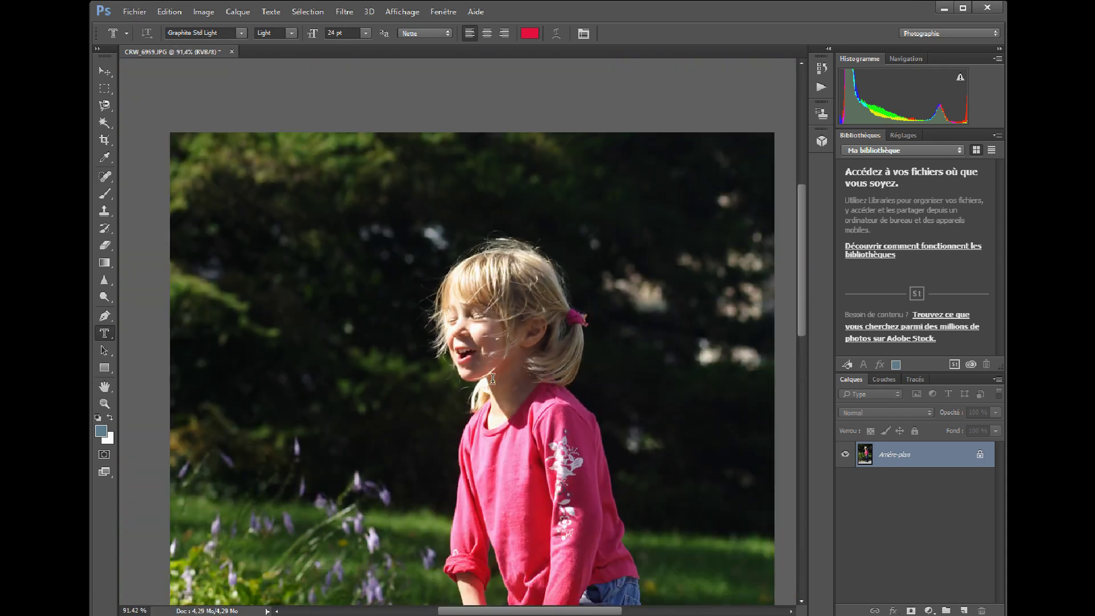
scroll(492, 522, down, 1)
drag(801, 311, 805, 389)
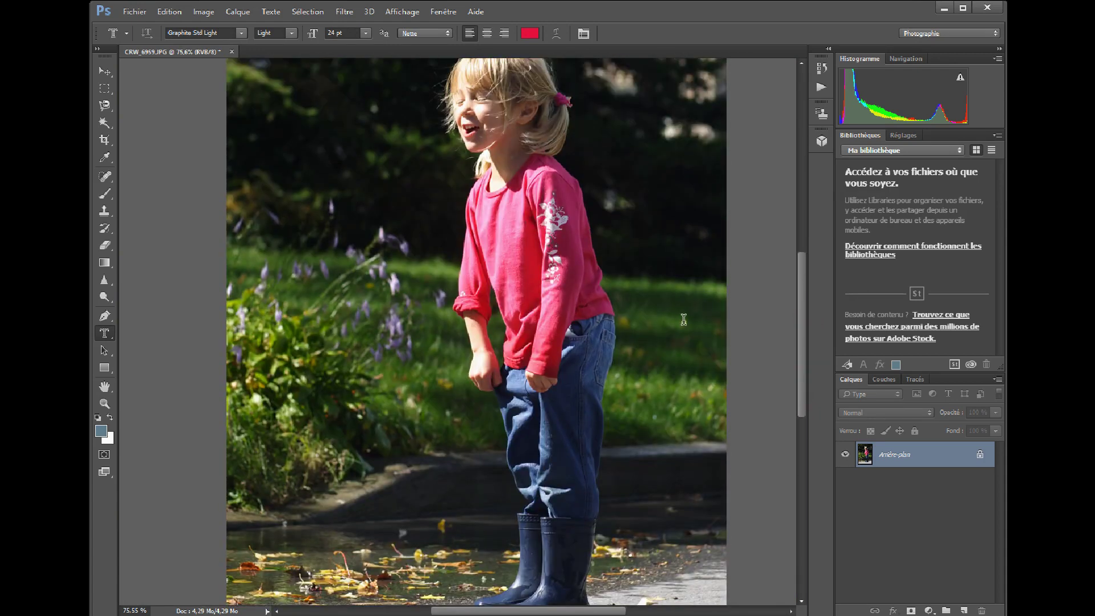
scroll(556, 255, down, 1)
key(alt)
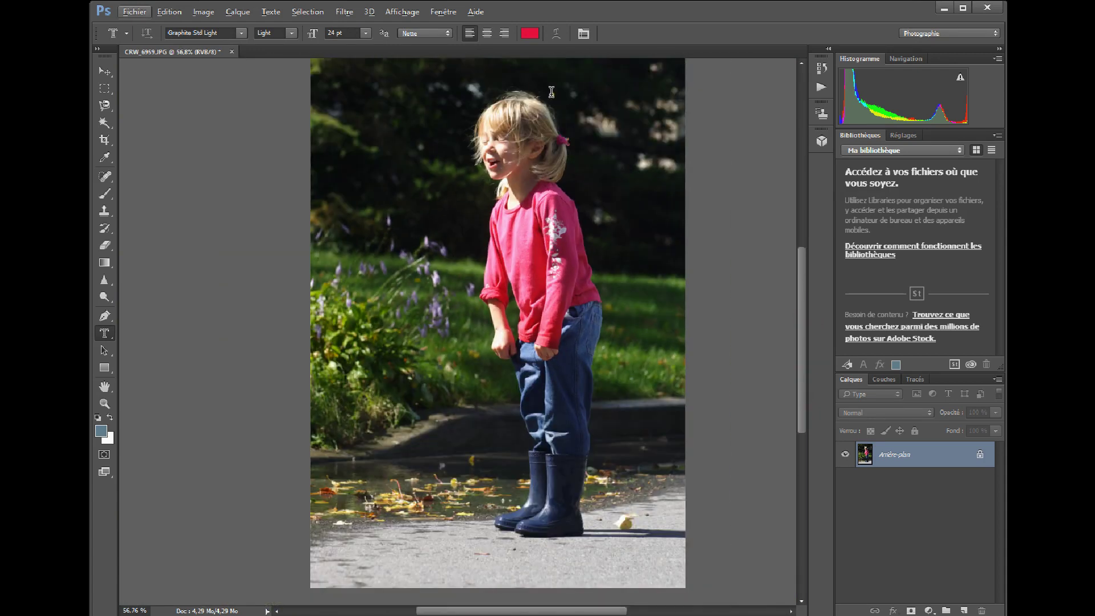
scroll(800, 259, up, 3)
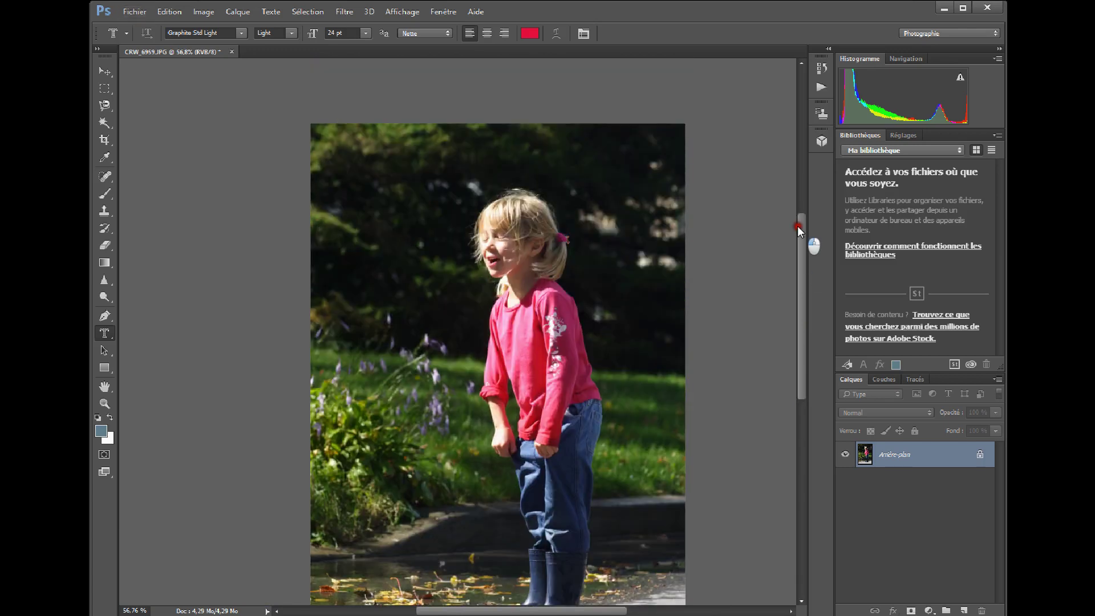
scroll(797, 245, up, 1)
- Save the resized photo to the desktop as a JPEG named CRW_6959A.jpg, reviewing the available file formats
click(134, 11)
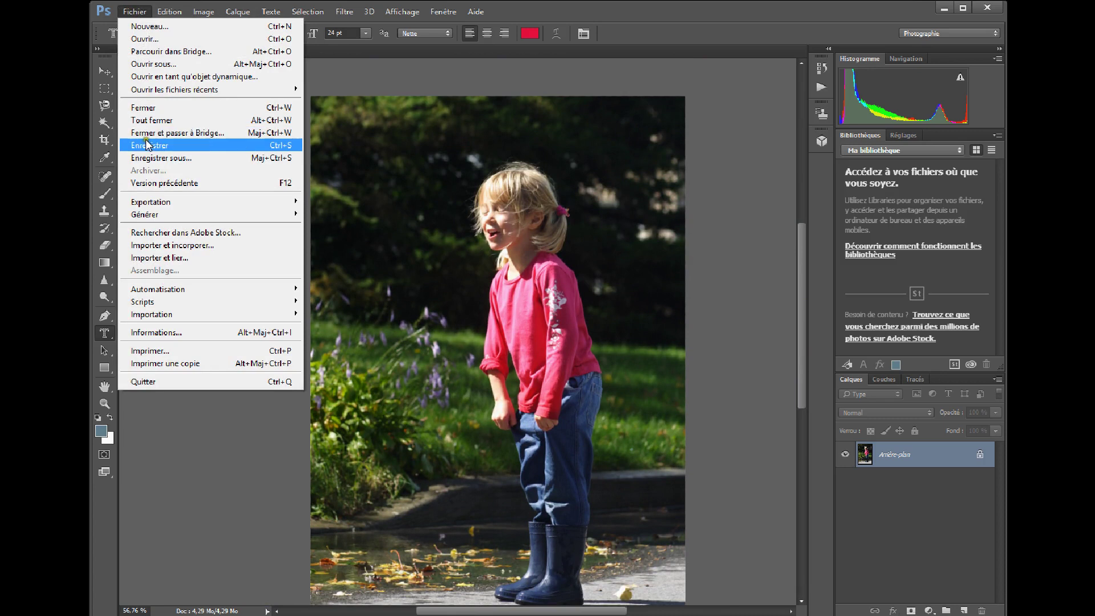
click(152, 158)
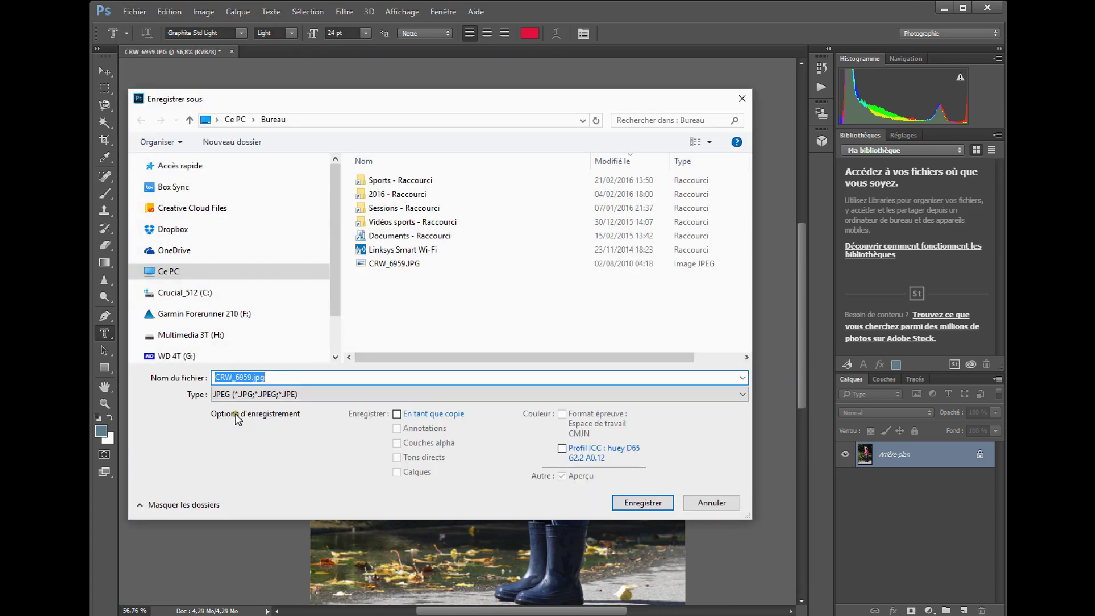
click(348, 393)
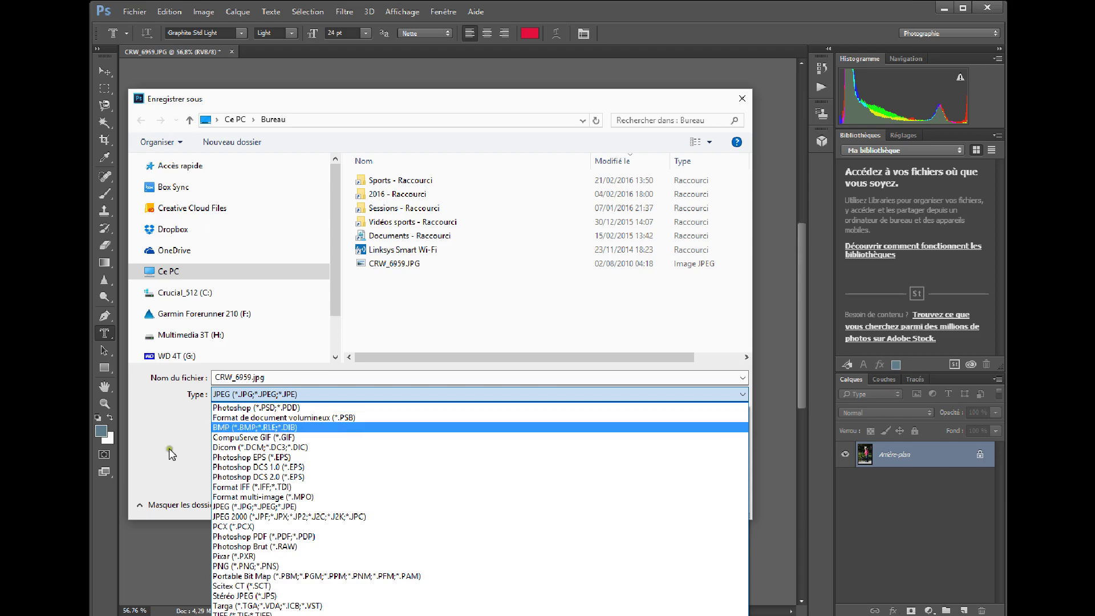
click(139, 615)
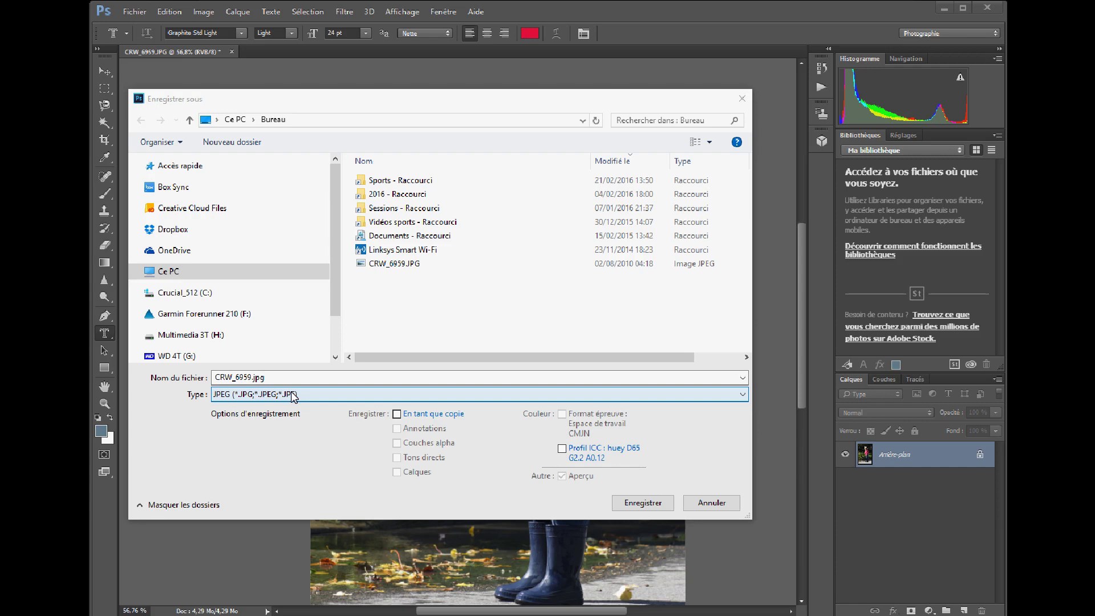
click(251, 378)
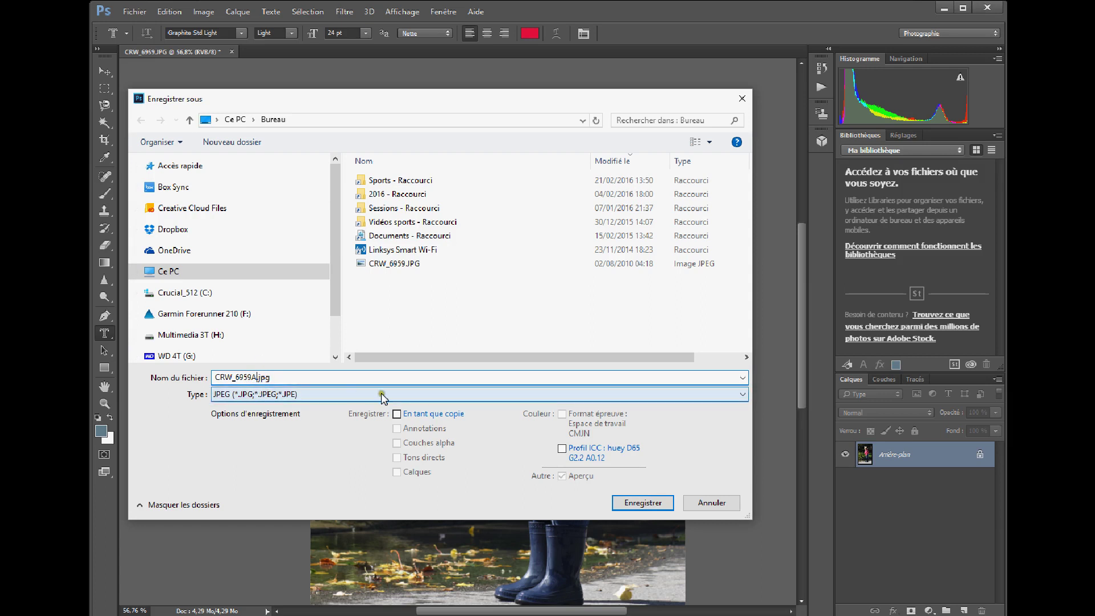
click(634, 501)
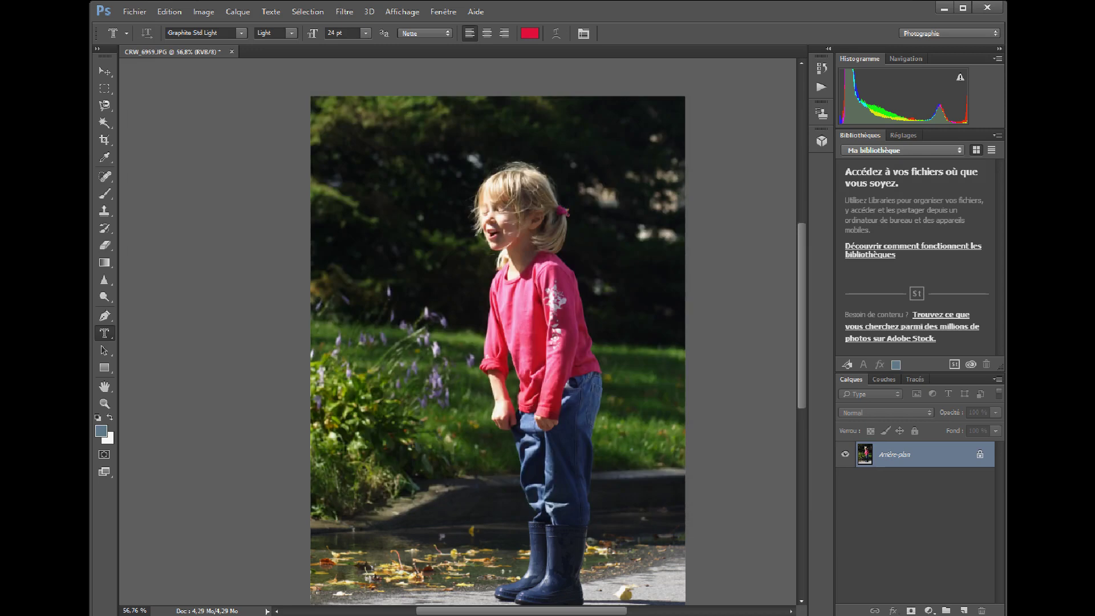
- Set the JPEG quality to 11 (Maximum) with the optimised progressive format and complete the save
drag(533, 135, 489, 201)
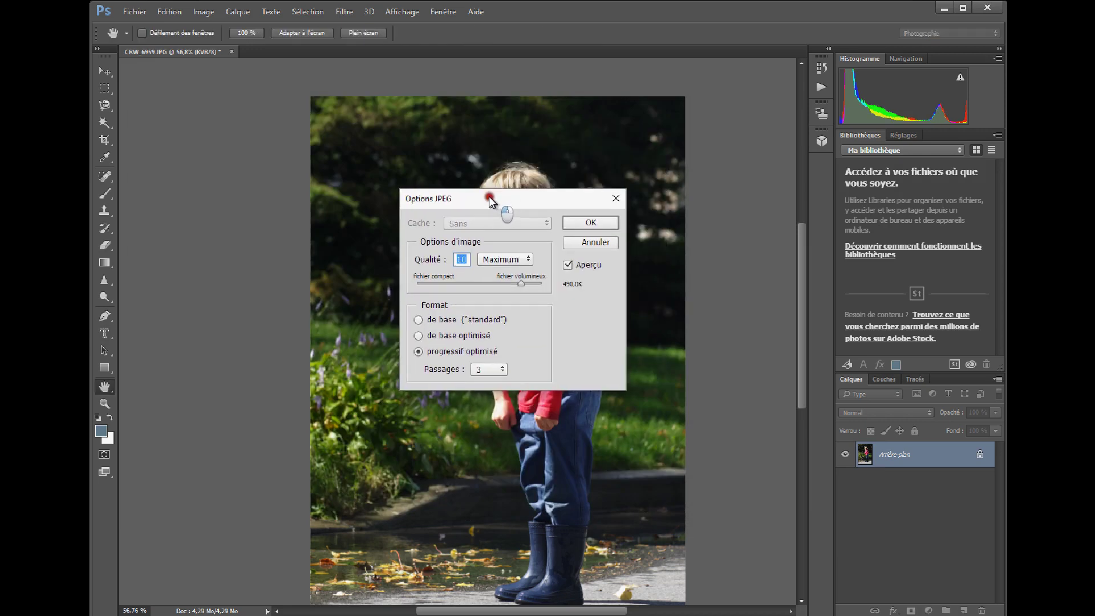
drag(521, 287, 536, 290)
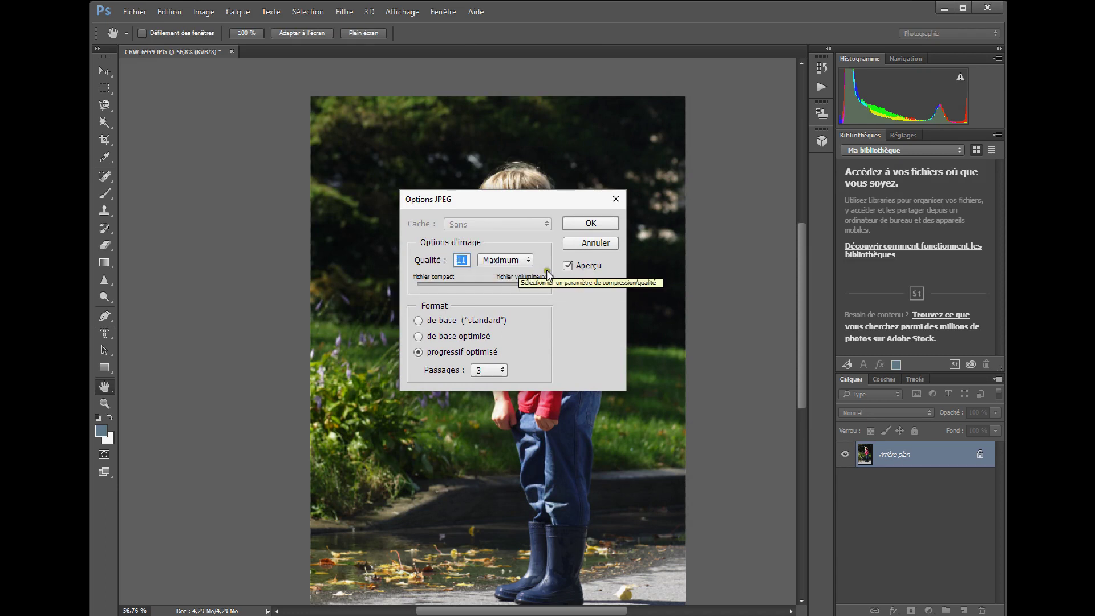
click(590, 225)
key(t)
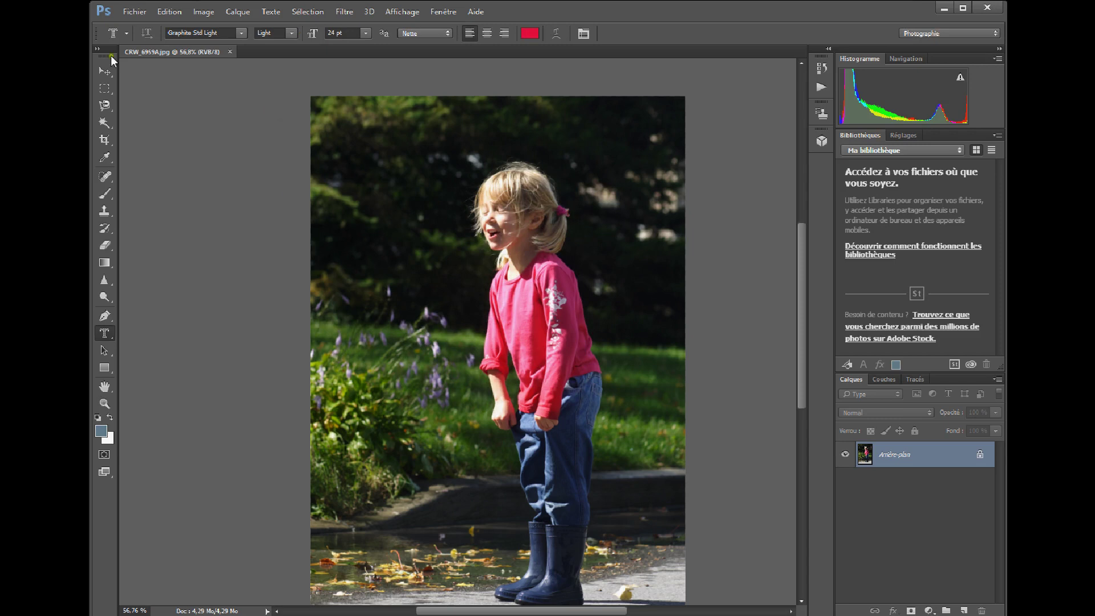
- Save a second JPEG copy to the desktop as CRW_6959B.jpg with the quality set to 1 (Faible)
click(133, 13)
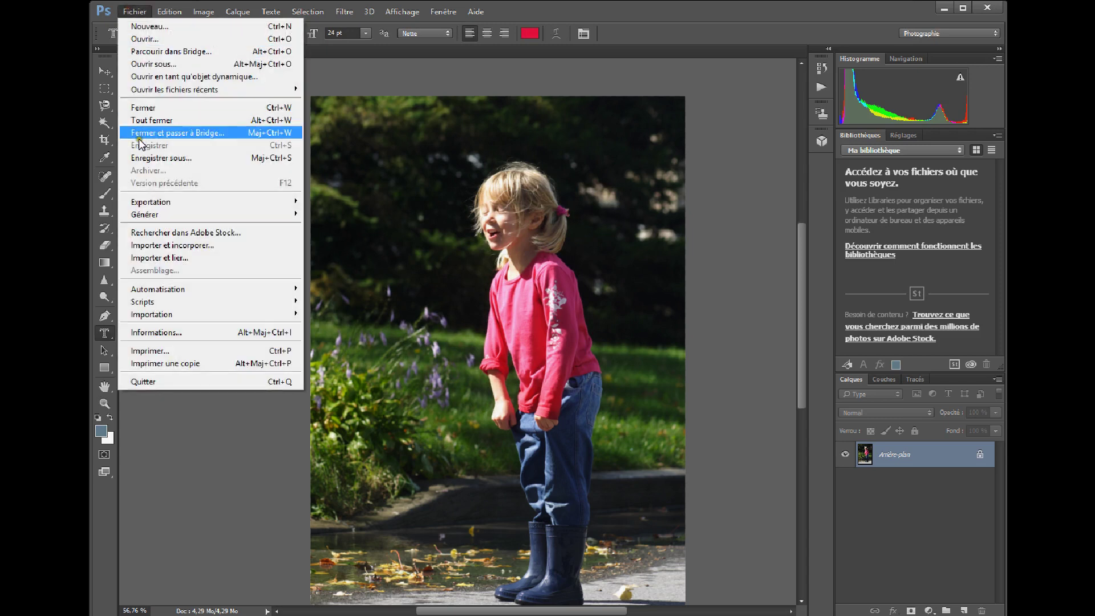
click(155, 158)
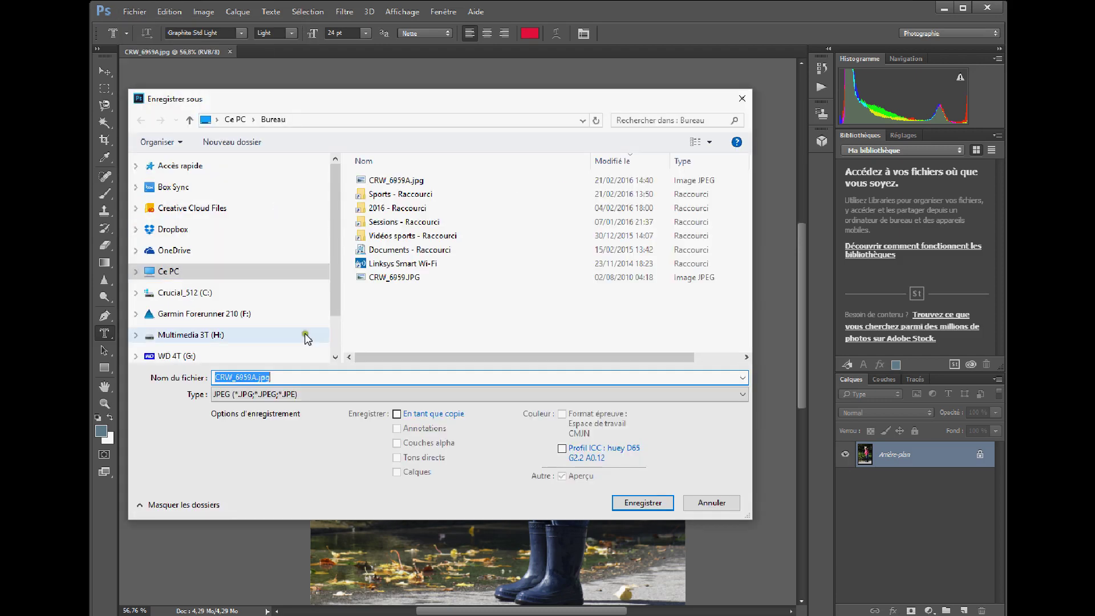
click(255, 377)
key(BackSpace)
text(B)
key(Return)
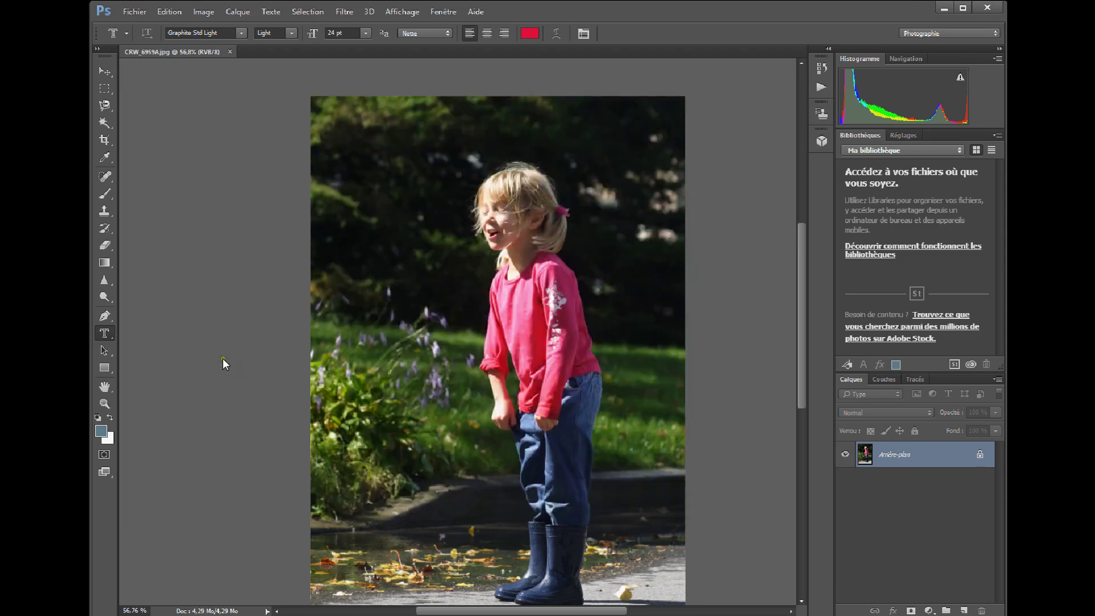
drag(530, 283, 425, 288)
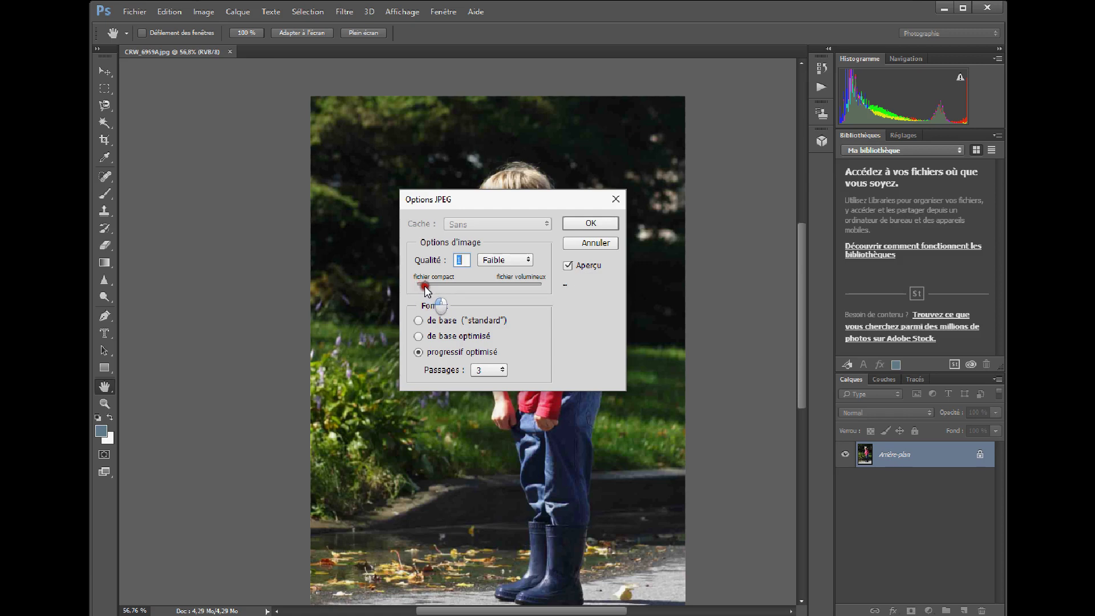
click(592, 224)
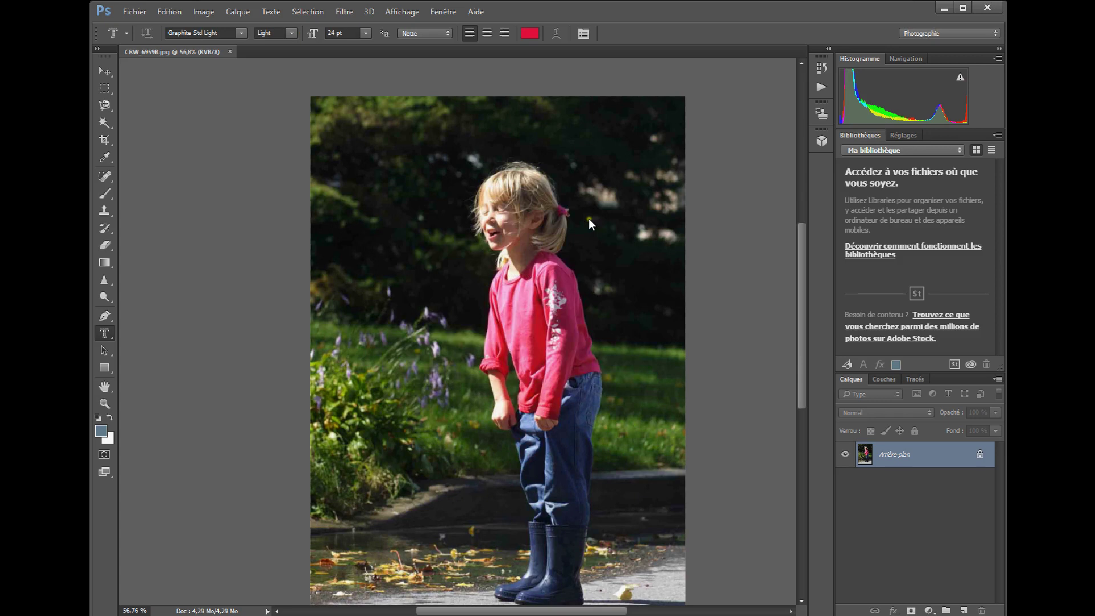
- Switch to the Windows desktop and place the CRW_6959A.jpg and CRW_6959B.jpg files far apart from each other
click(942, 9)
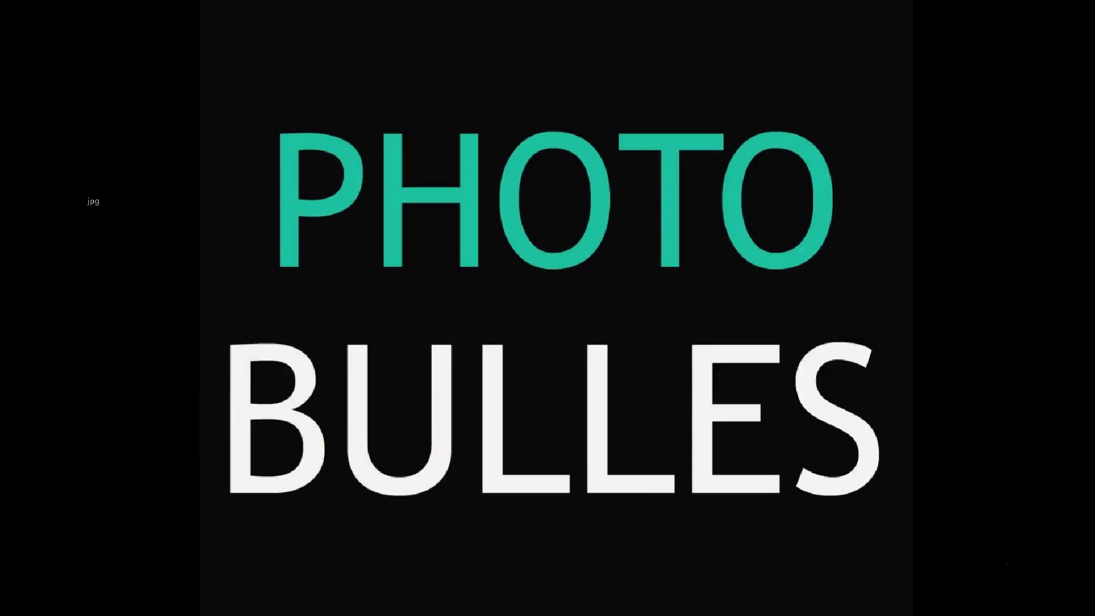
drag(77, 184, 146, 174)
drag(1, 114, 881, 207)
- Open CRW_6959A.jpg and CRW_6959B.jpg in Windows Photo Viewer and arrange their windows side by side for comparison
click(131, 182)
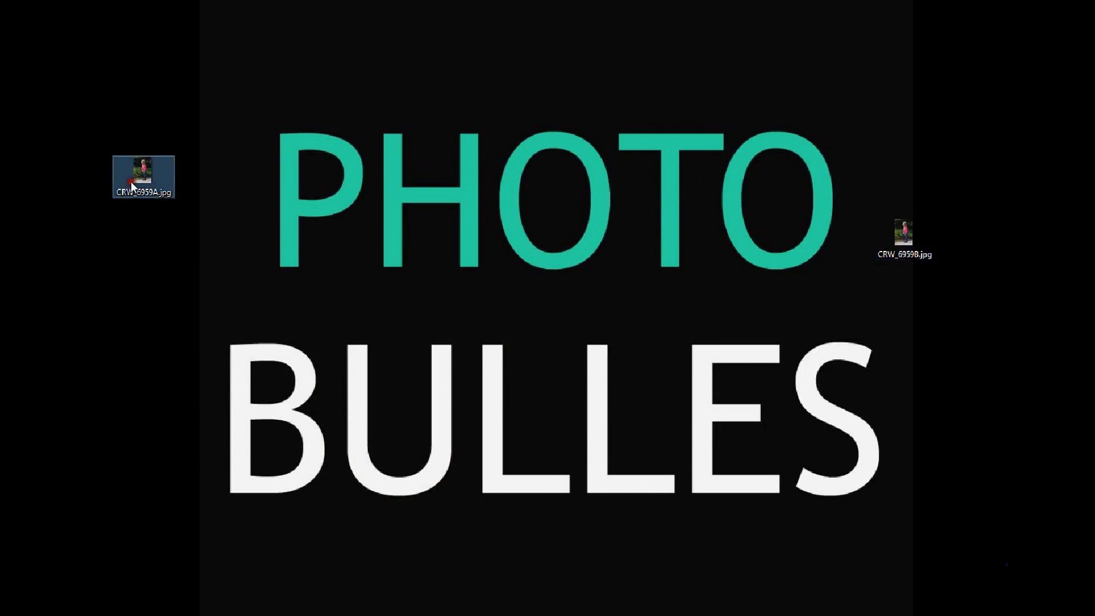
double_click(137, 183)
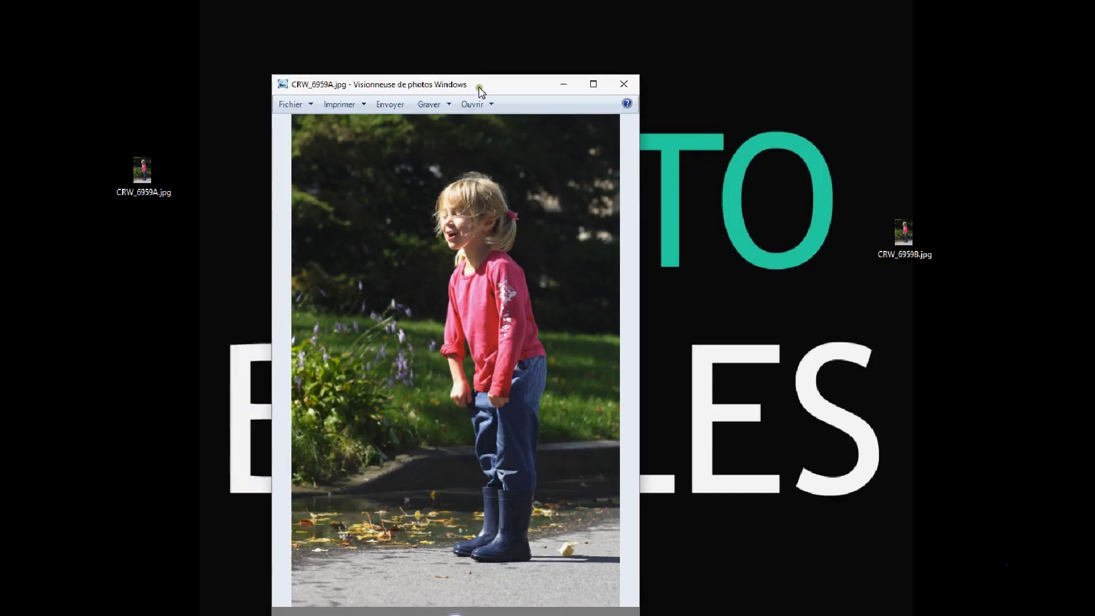
drag(481, 90, 318, 29)
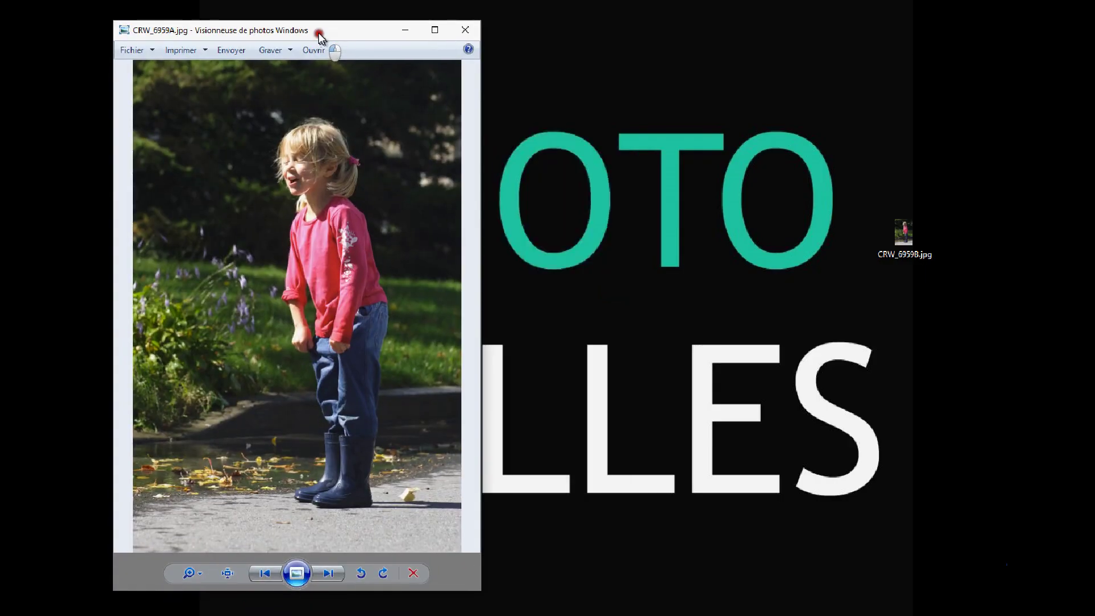
click(889, 231)
double_click(884, 225)
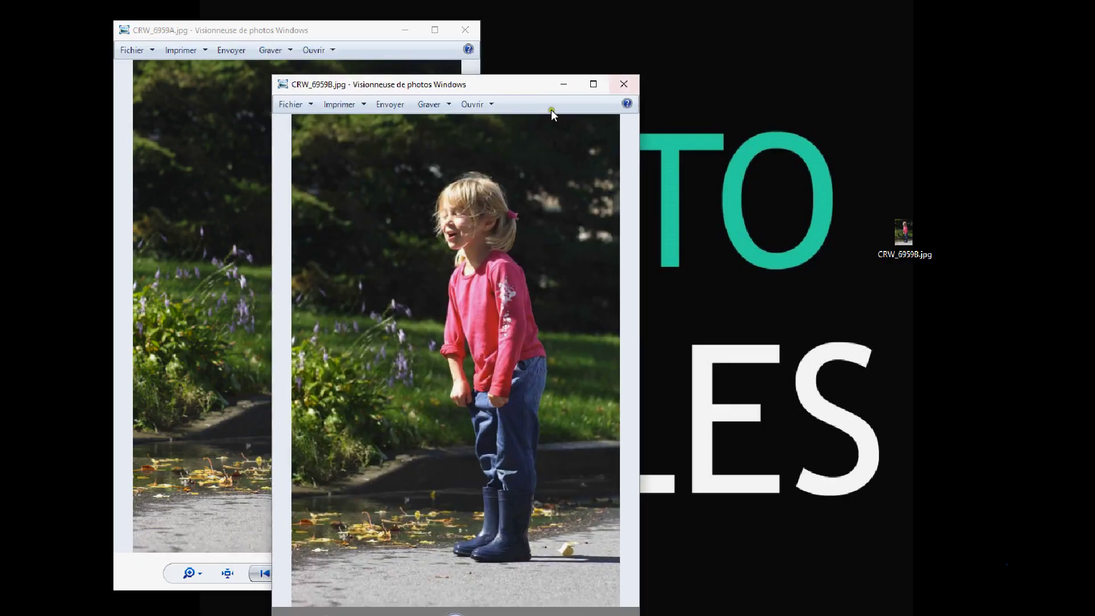
drag(506, 90, 729, 38)
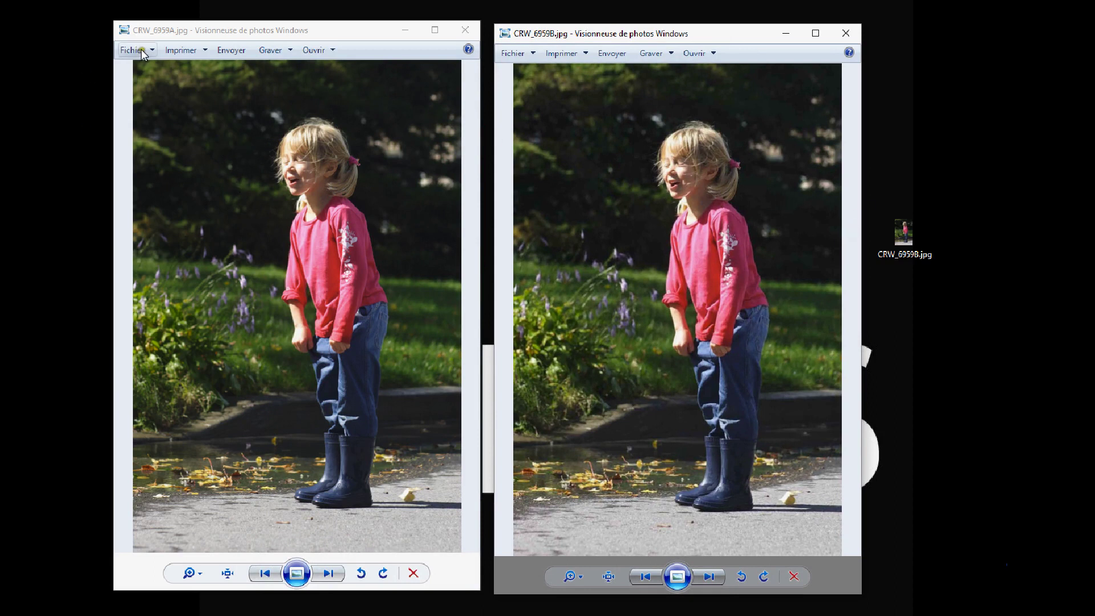
- Examine the image dimensions and resolution in the detailed file properties of CRW_6959A.jpg
right_click(222, 118)
click(271, 255)
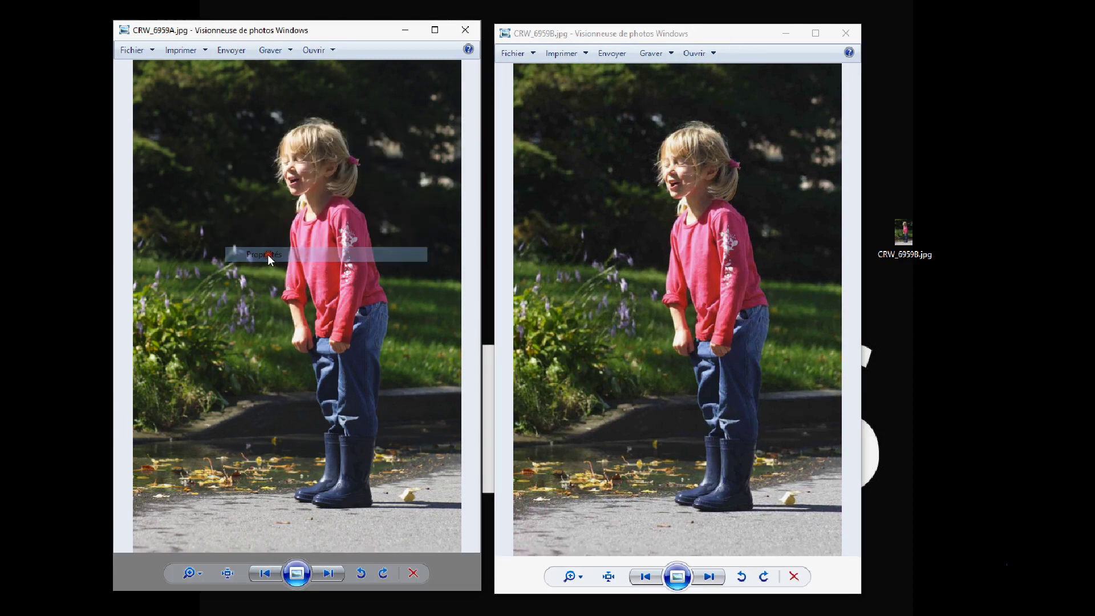
click(359, 287)
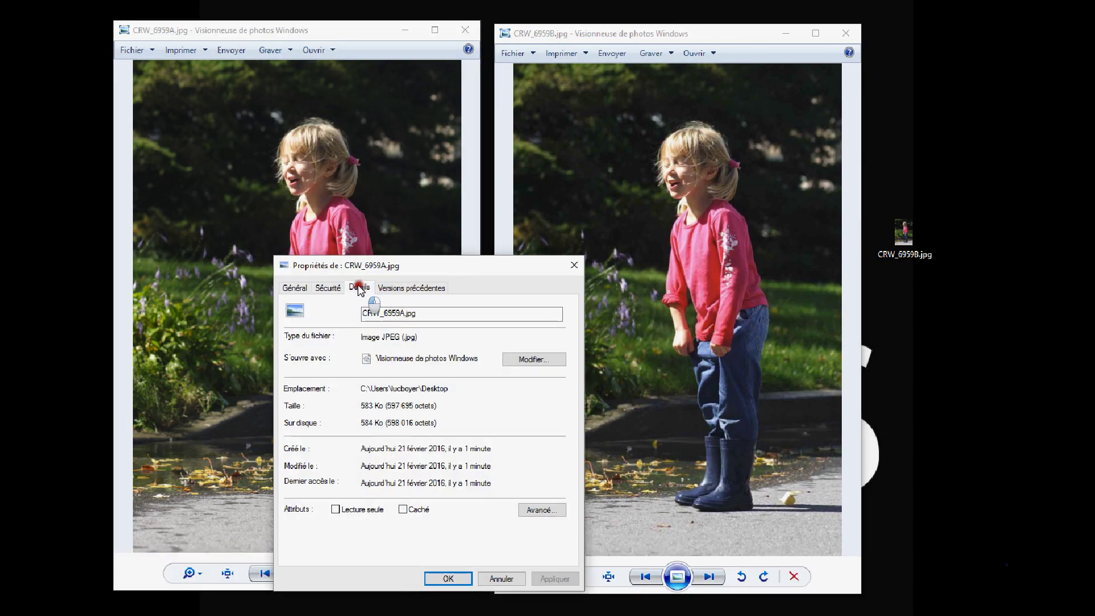
scroll(433, 478, down, 2)
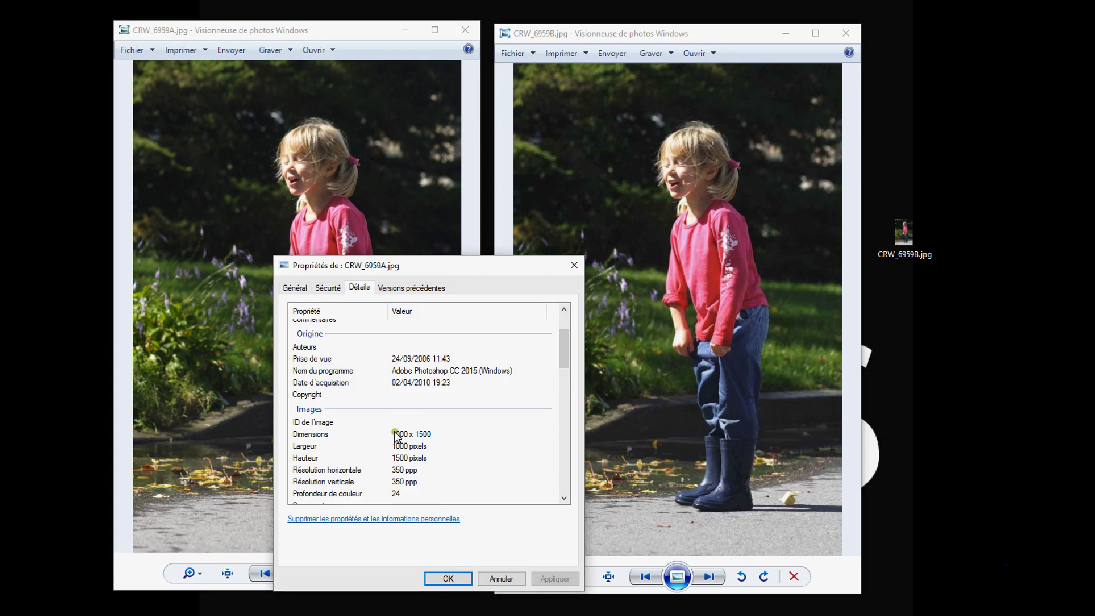
- Show the detailed file properties of CRW_6959B.jpg over its own photo and examine the image dimensions
click(659, 219)
right_click(659, 219)
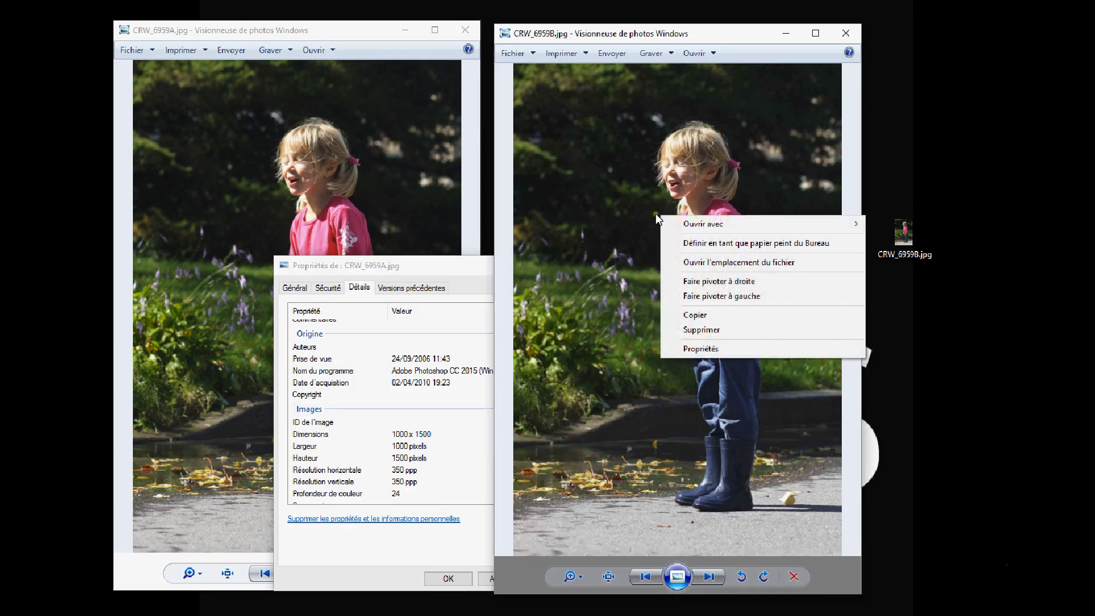
click(690, 348)
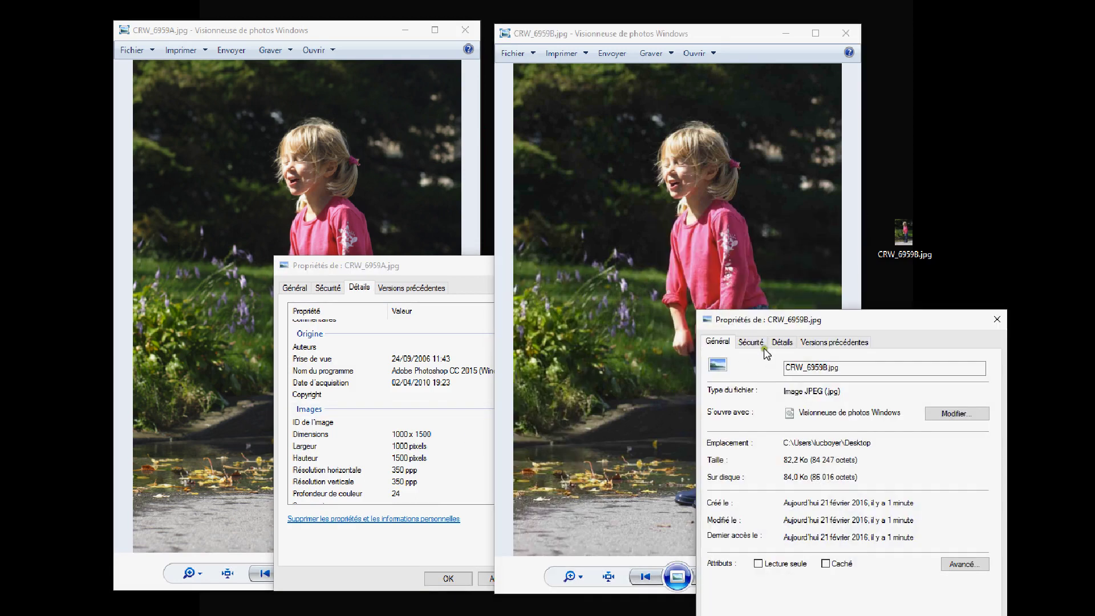
drag(765, 318, 616, 161)
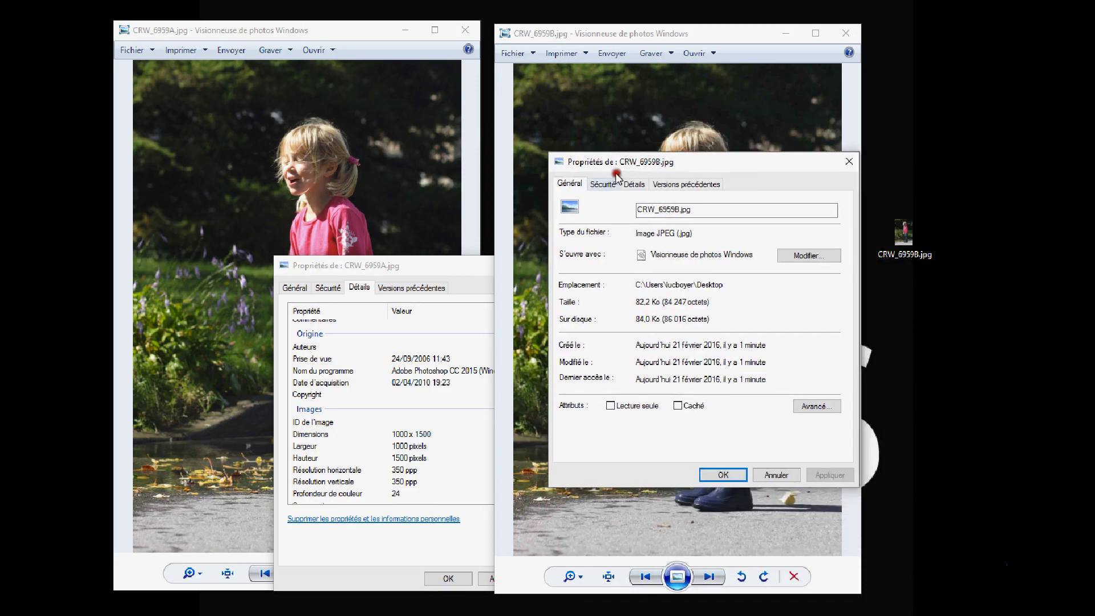
click(635, 184)
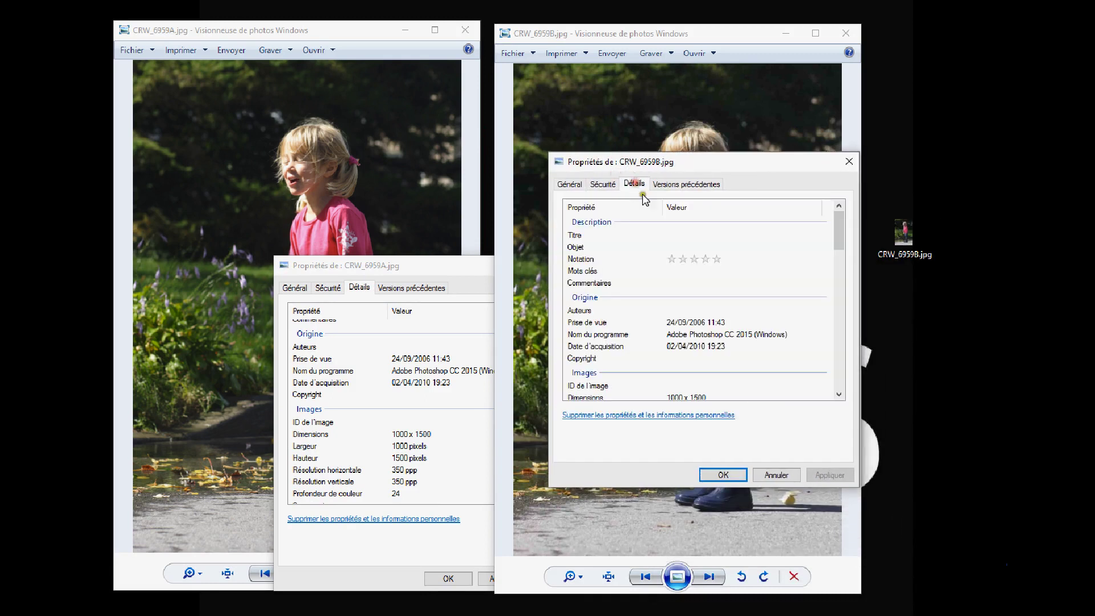
scroll(722, 317, down, 1)
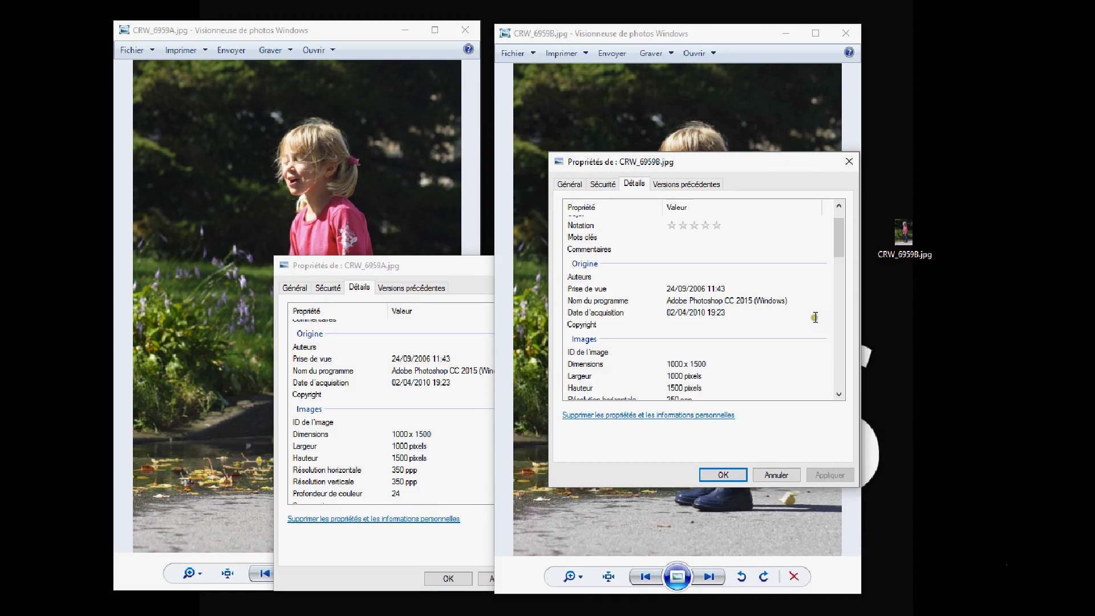
- Place the two properties windows side by side, compare the general file sizes of both JPEGs, and close the properties without changes
drag(397, 266, 264, 118)
click(284, 243)
drag(432, 207, 431, 161)
click(162, 137)
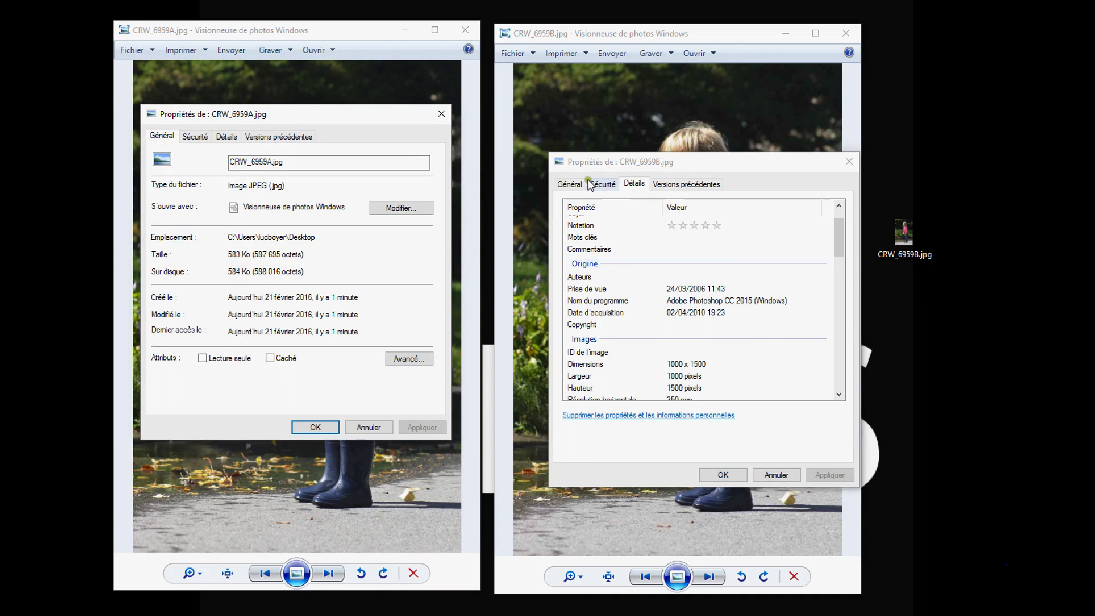
click(569, 185)
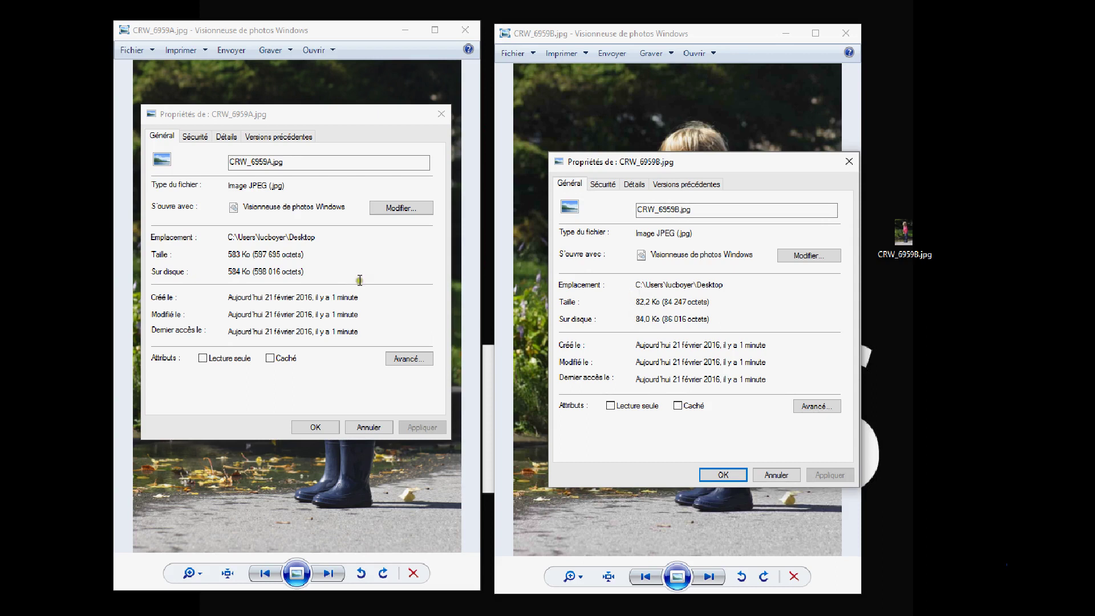
click(777, 475)
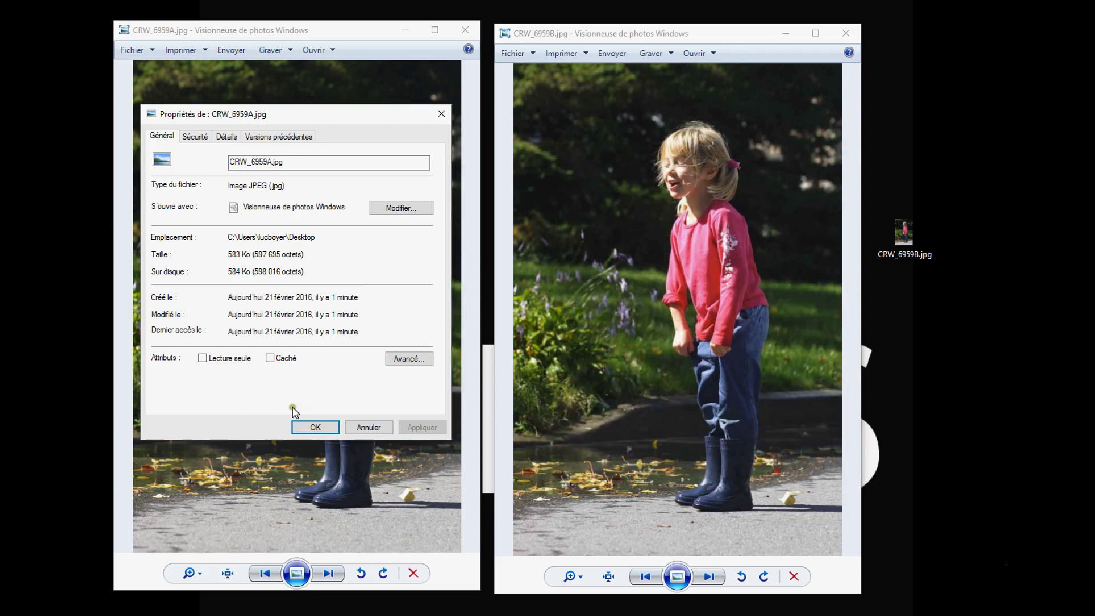
click(370, 429)
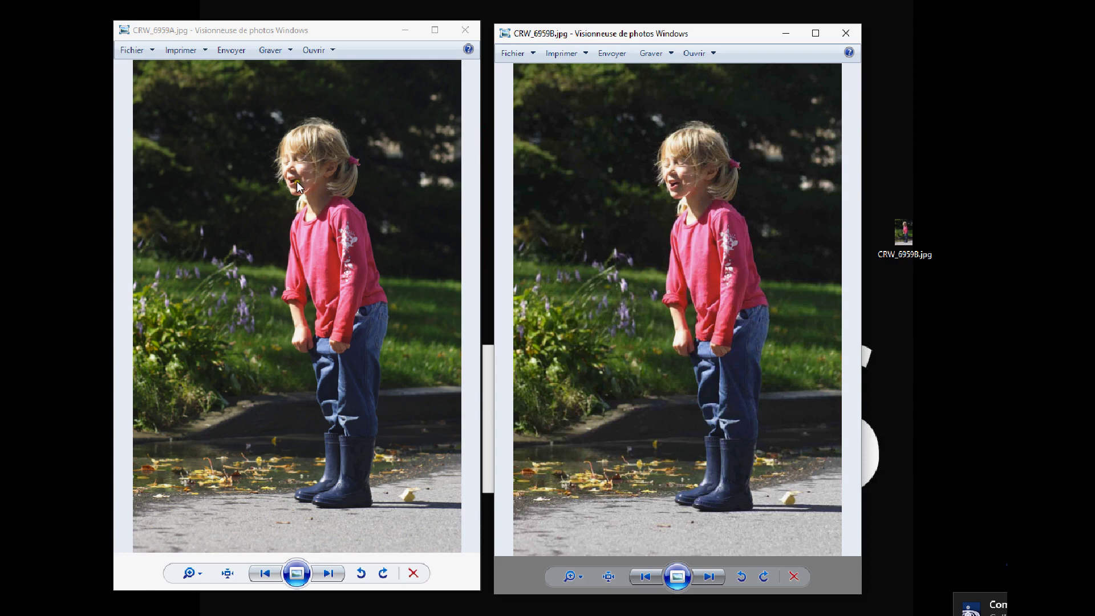
- Magnify the girl's face in CRW_6959A.jpg until individual pixels show, and centre the face in the view
scroll(253, 131, up, 3)
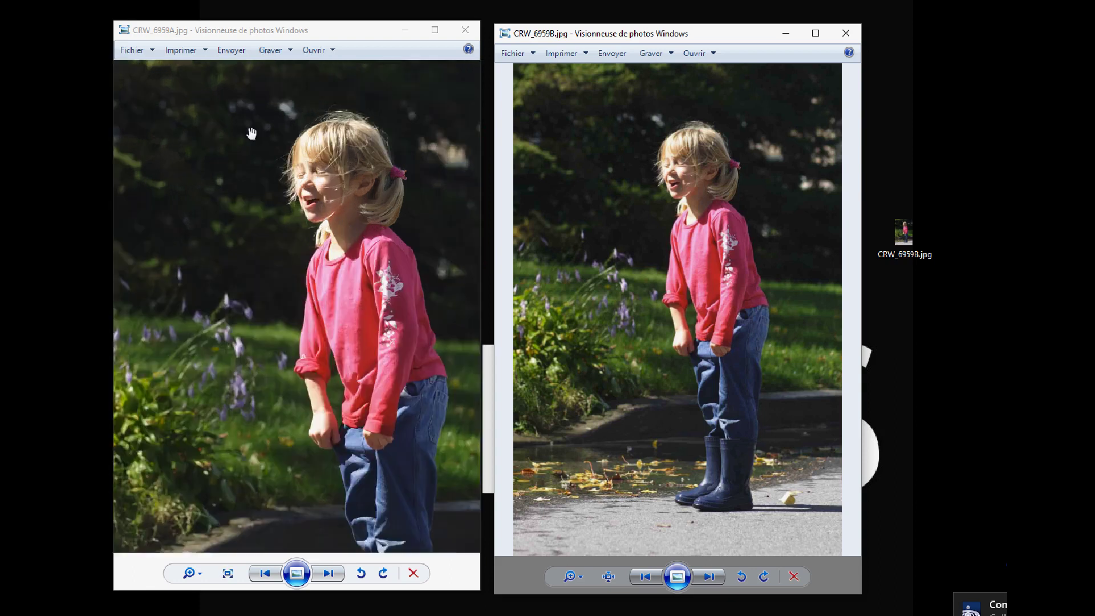
scroll(364, 179, up, 2)
scroll(368, 191, up, 2)
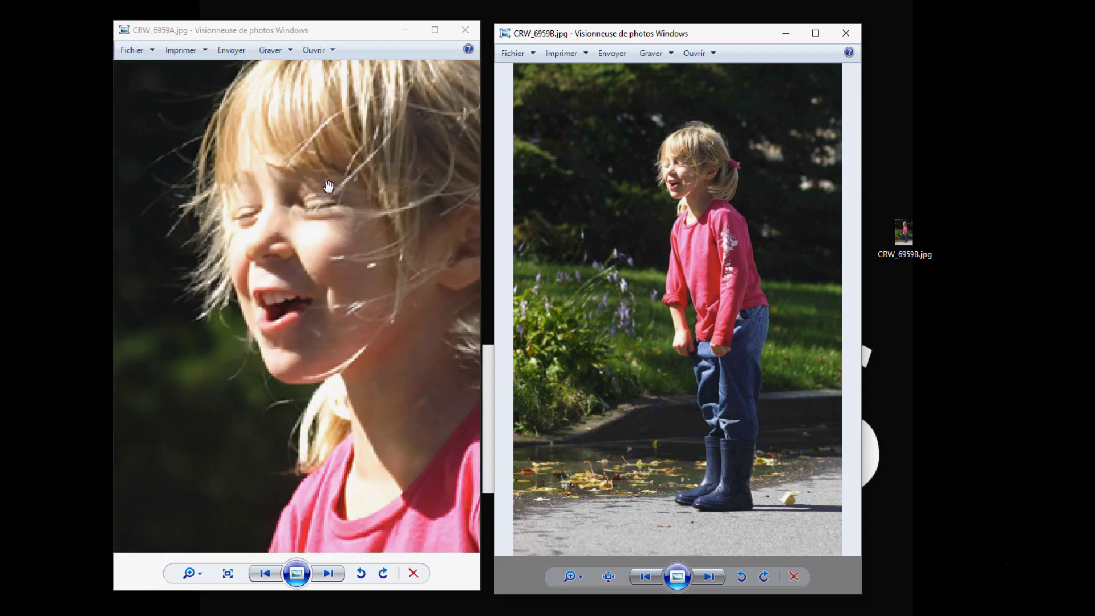
scroll(262, 202, up, 1)
scroll(288, 201, up, 1)
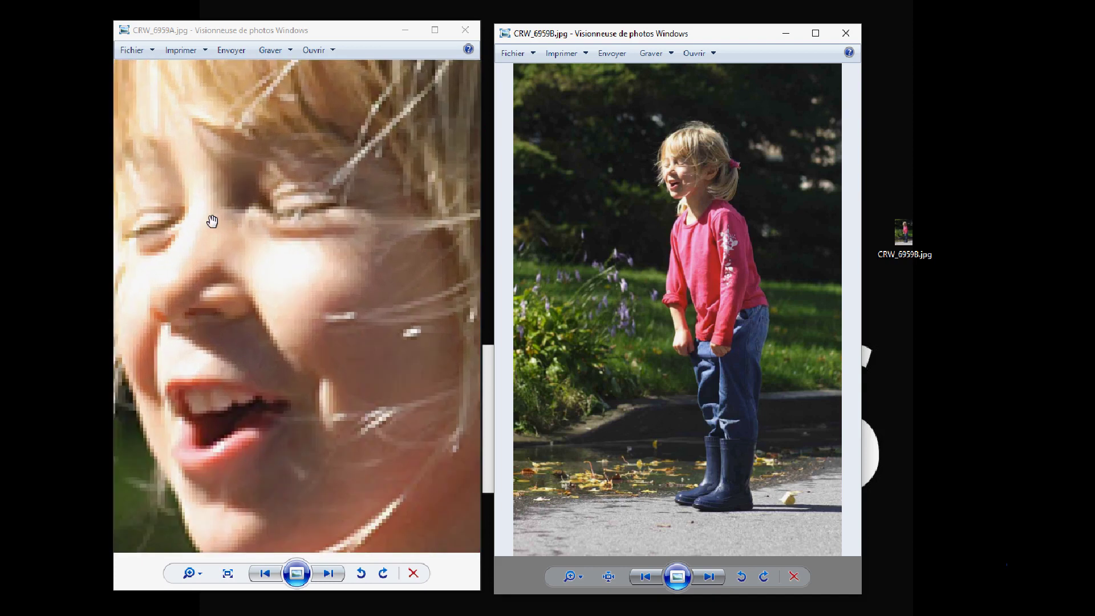
drag(221, 239, 257, 234)
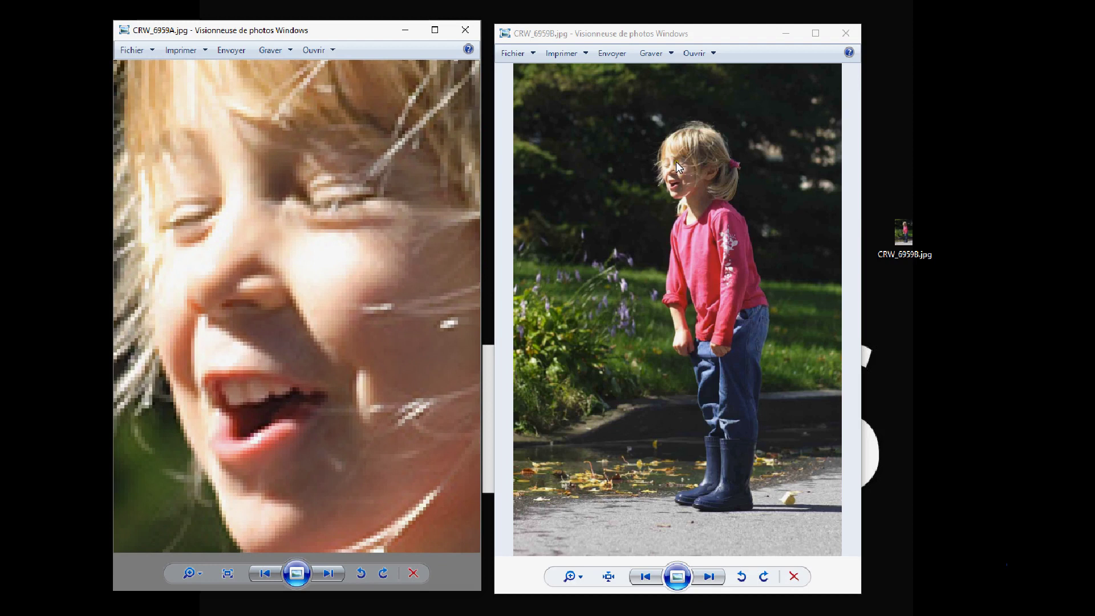
- Magnify the girl's face in CRW_6959B.jpg to match CRW_6959A.jpg and align its window for comparing compression quality
scroll(671, 170, up, 4)
scroll(672, 174, up, 4)
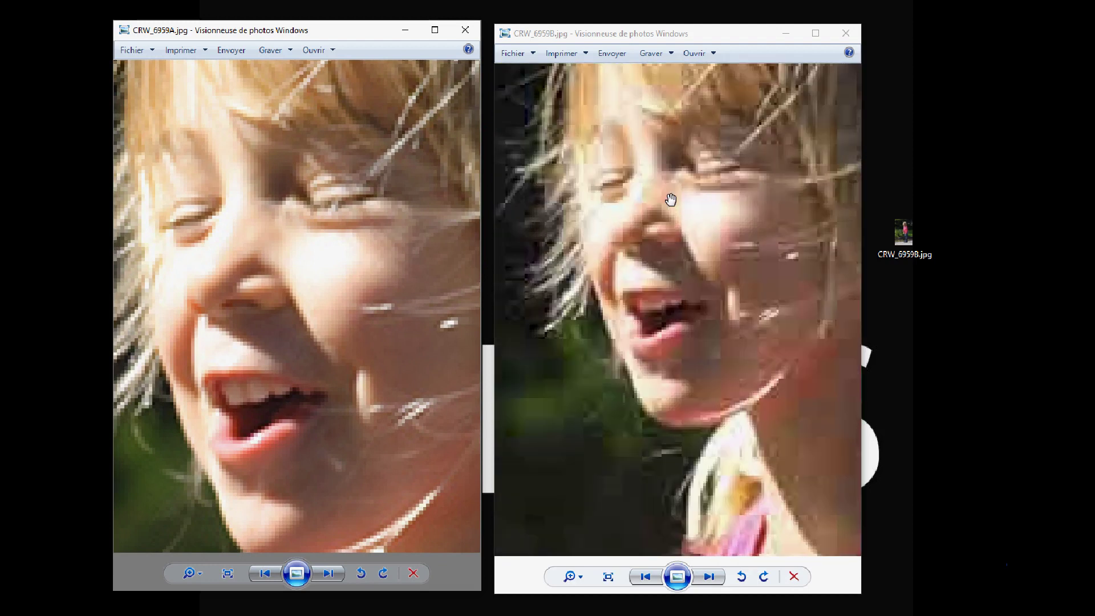
drag(660, 215, 634, 271)
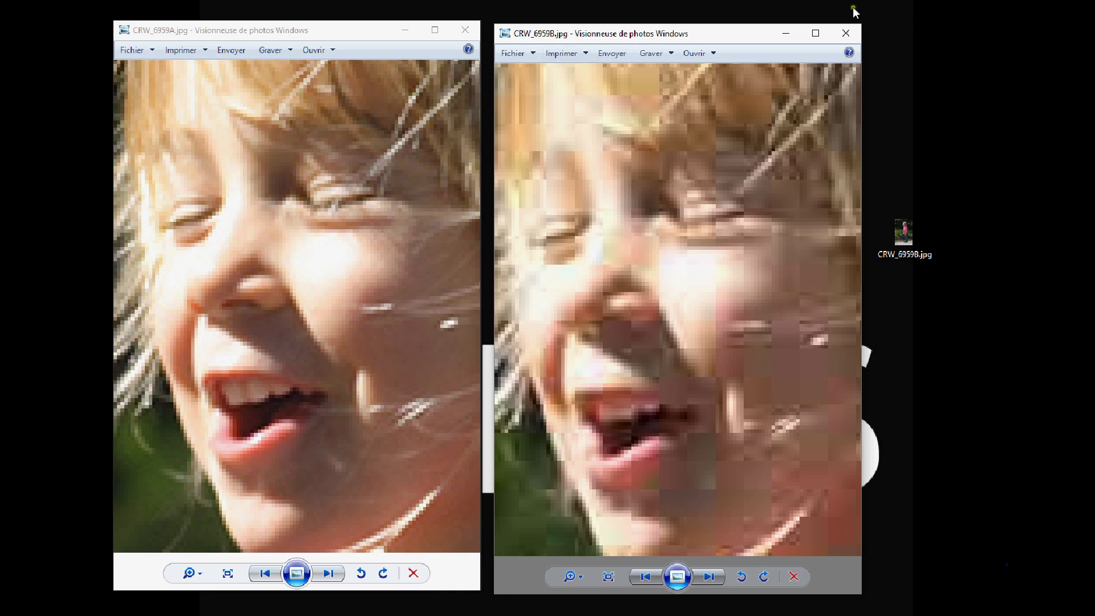
click(754, 34)
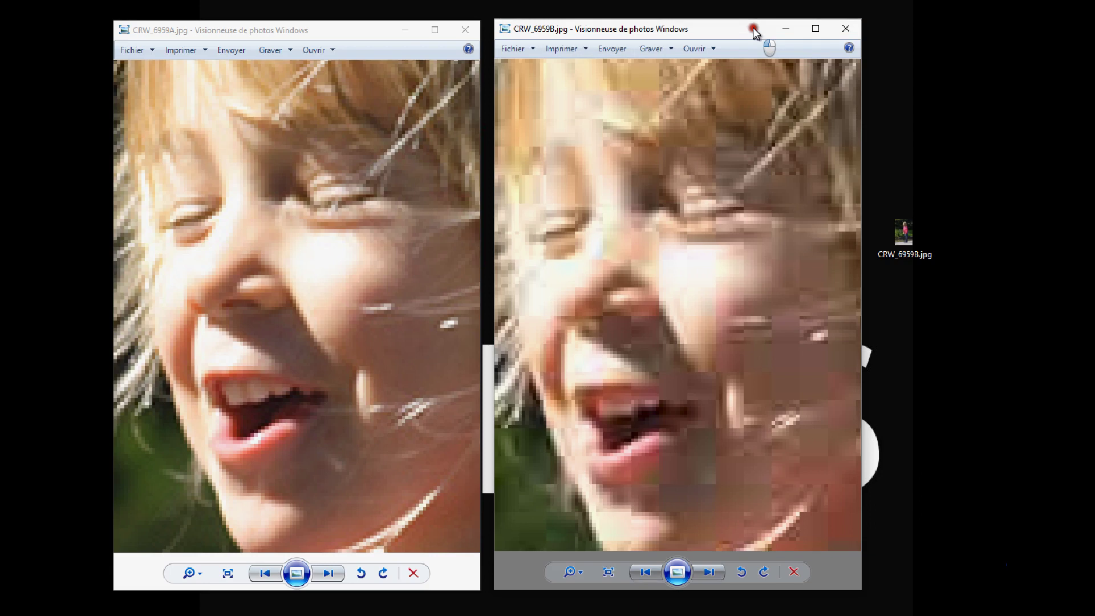